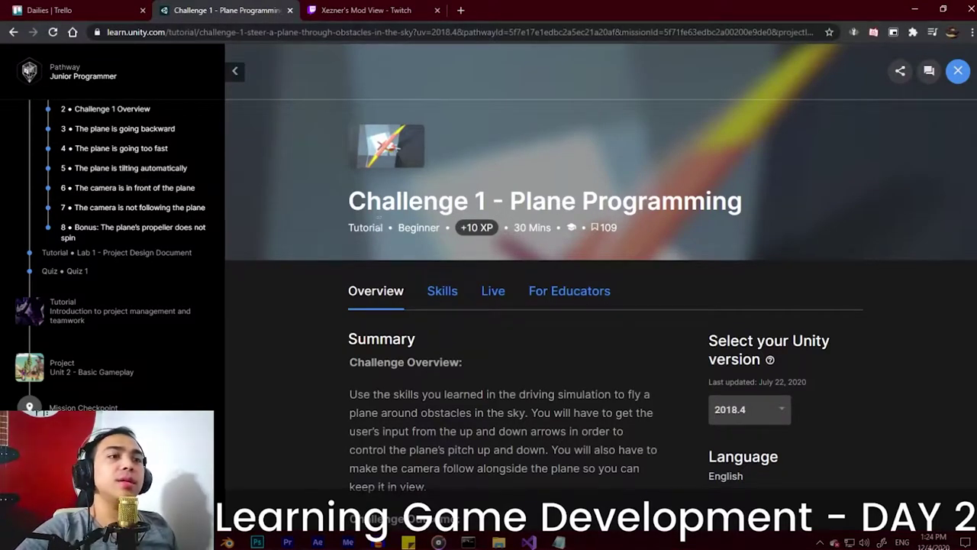
# Read the Challenge 1 - Plane Programming overview on Unity Learn before returning to Unity.
pyautogui.moveTo(513, 200); pyautogui.dragTo(622, 203)
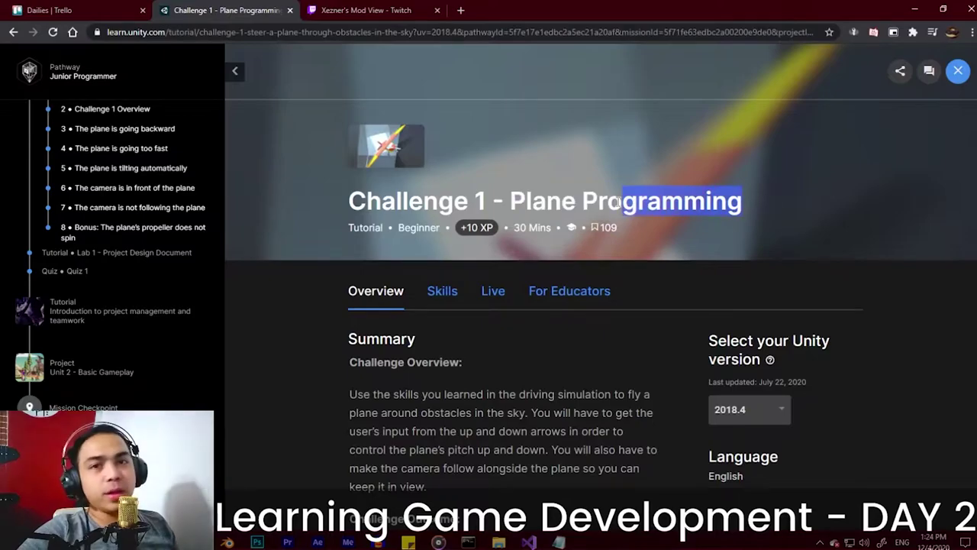
pyautogui.click(617, 365)
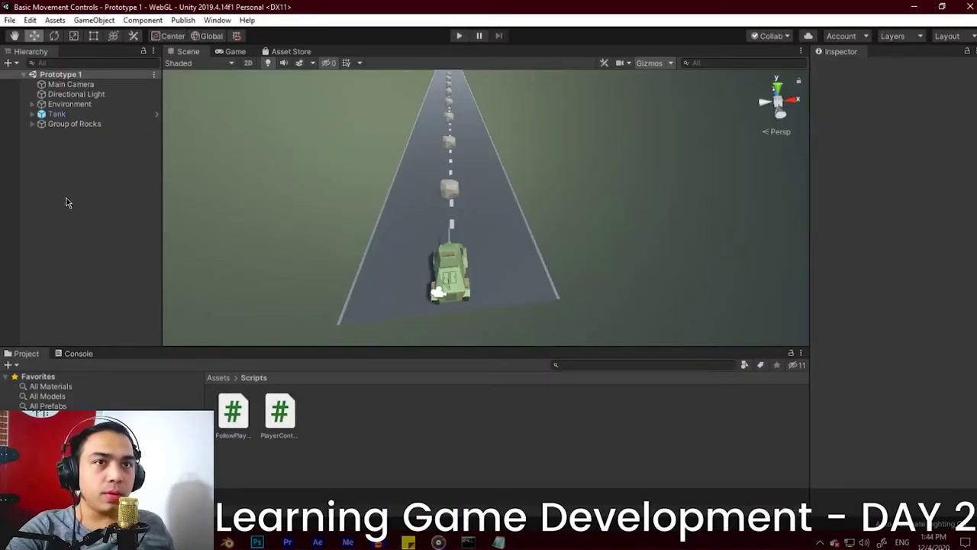
# In Package Manager, list My Assets and select the Create with Code Challenge 1 package.
pyautogui.click(217, 20)
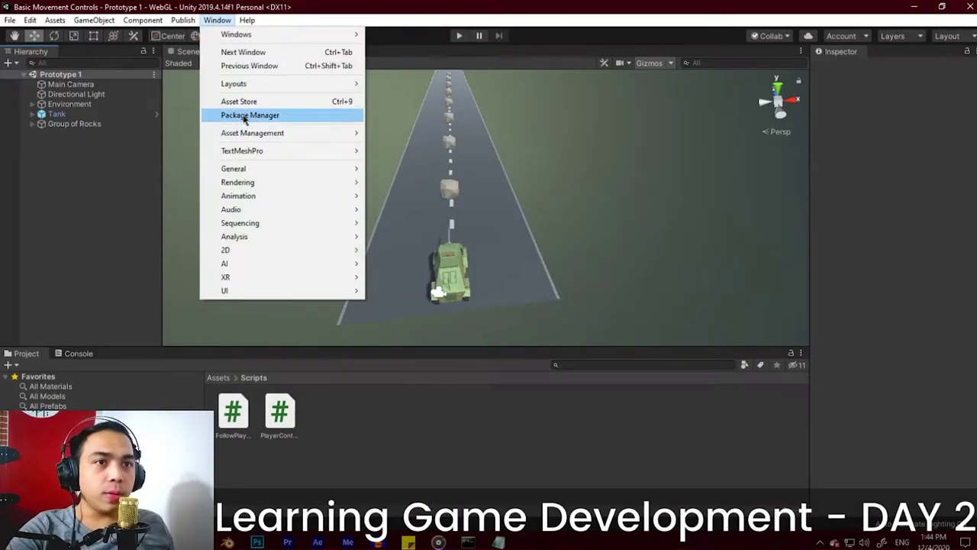
pyautogui.click(244, 115)
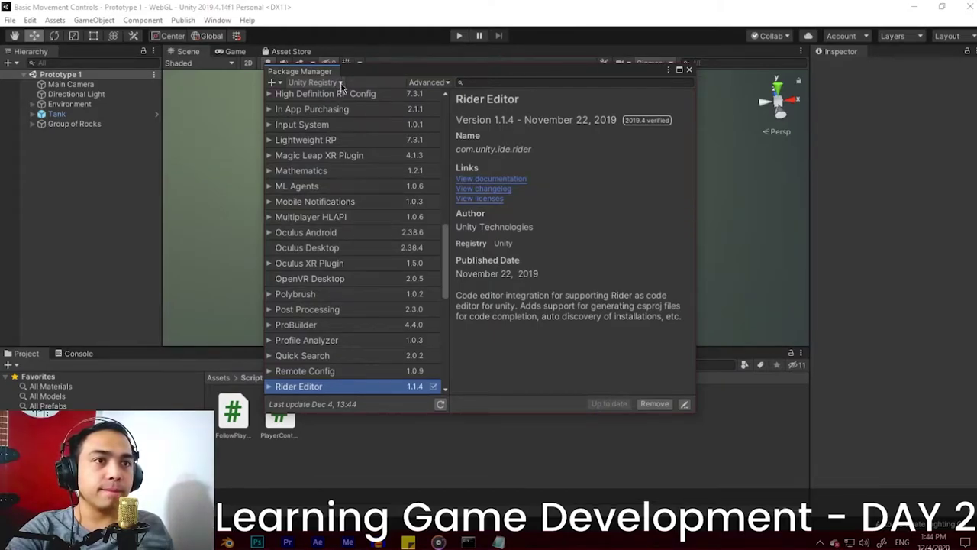
pyautogui.click(339, 84)
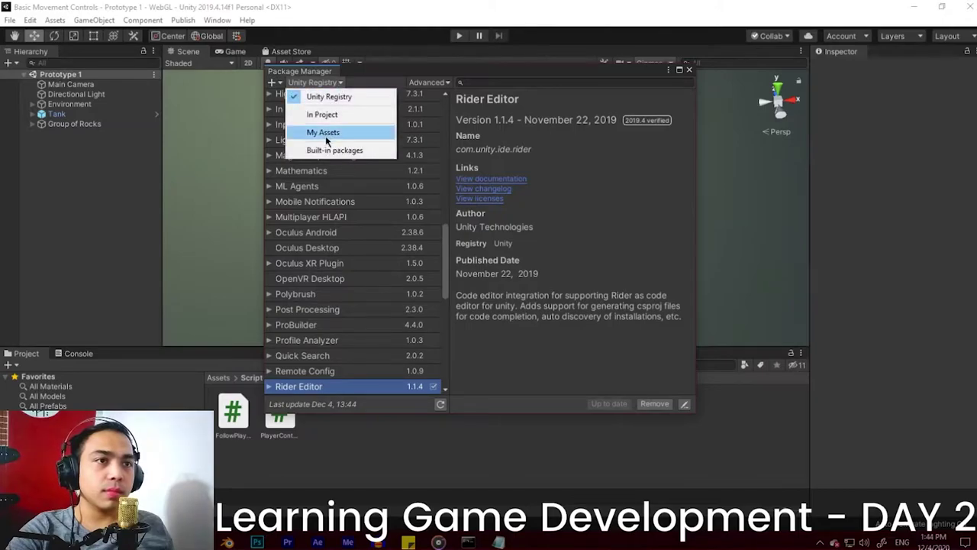
pyautogui.click(313, 130)
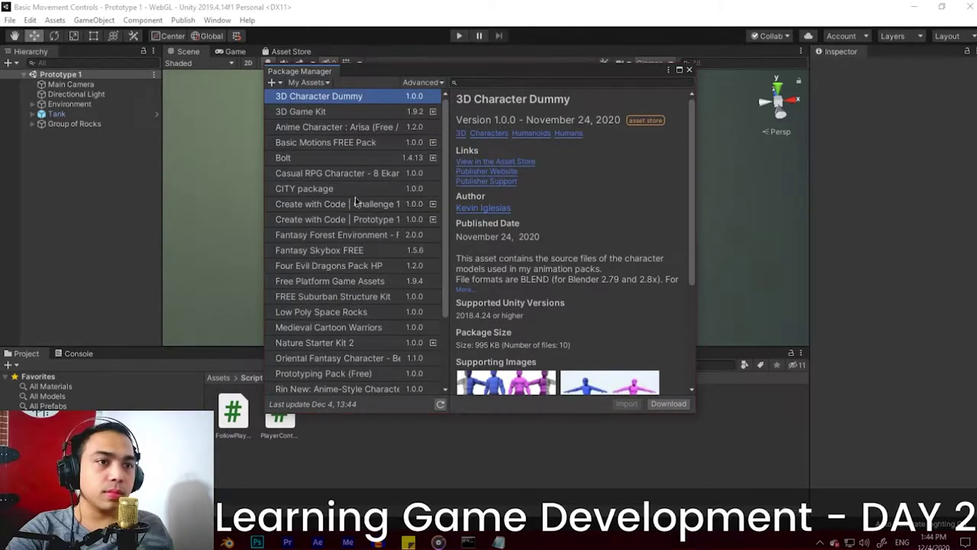
pyautogui.click(355, 201)
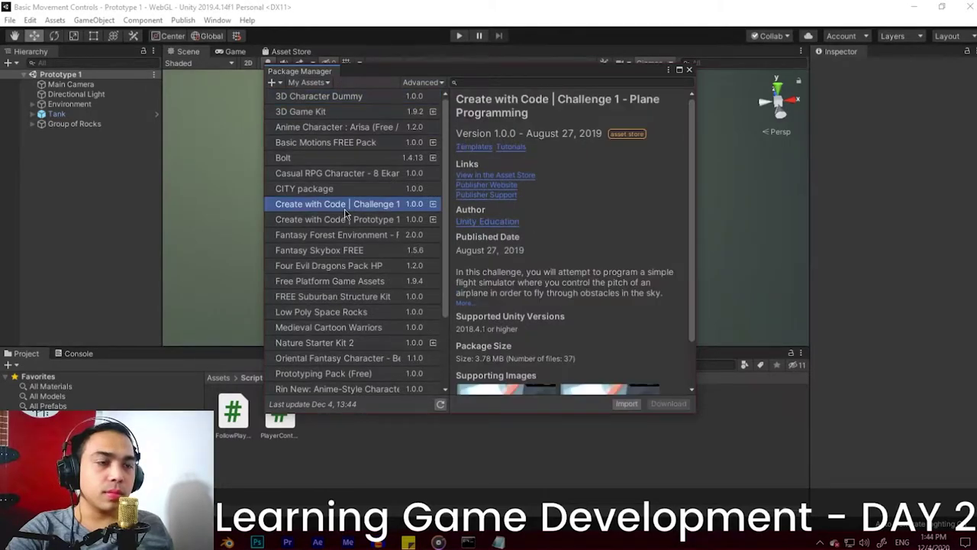
# Import all Challenge 1 package files, skipping dependencies, and close Package Manager.
pyautogui.click(627, 407)
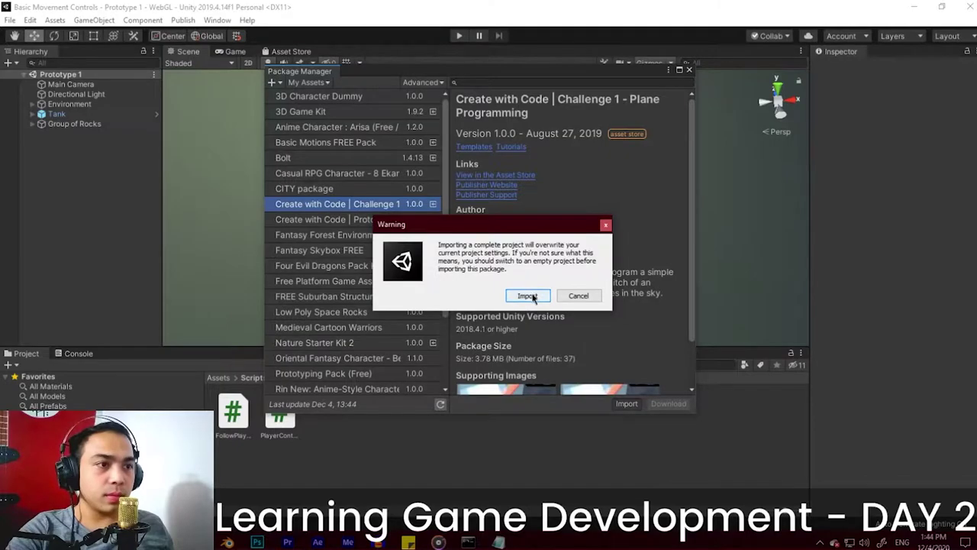
pyautogui.click(529, 296)
pyautogui.click(574, 295)
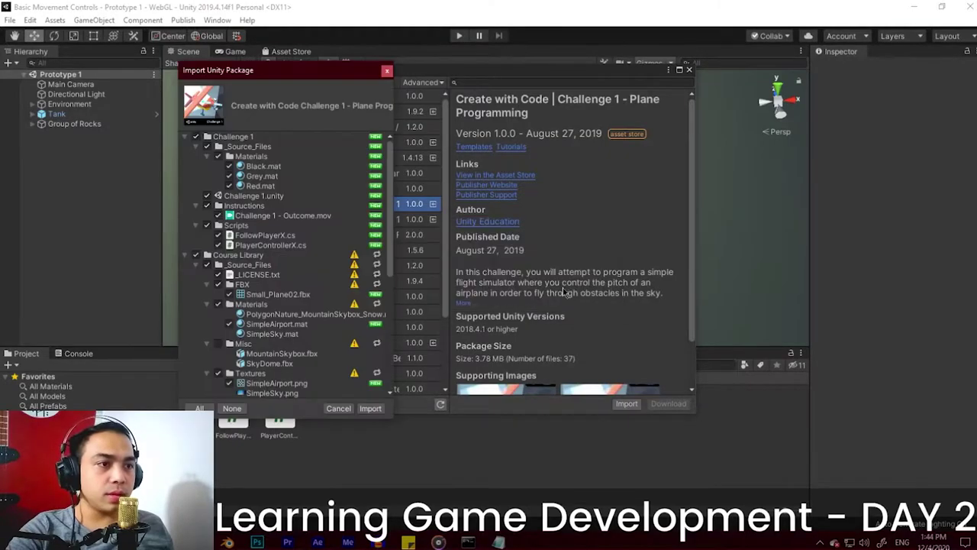
pyautogui.click(355, 261)
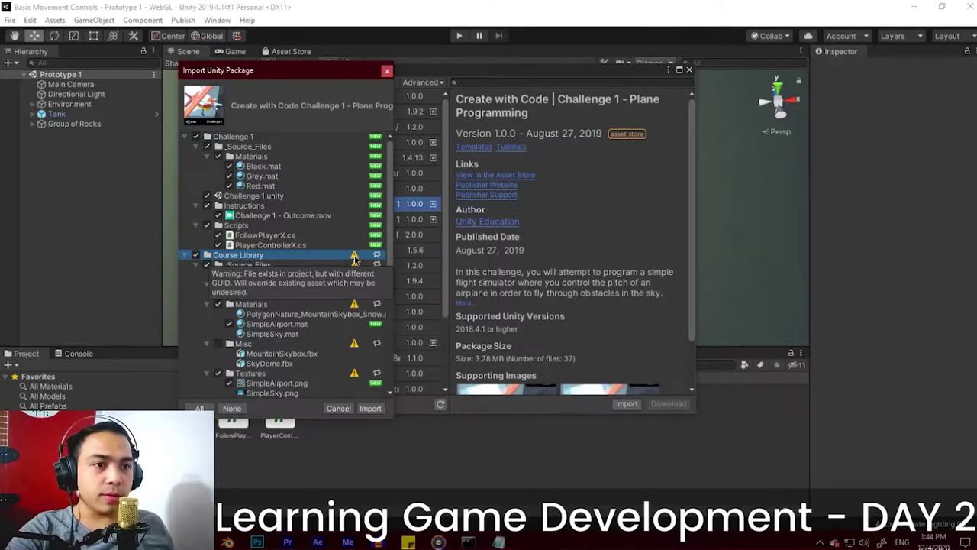
pyautogui.click(370, 407)
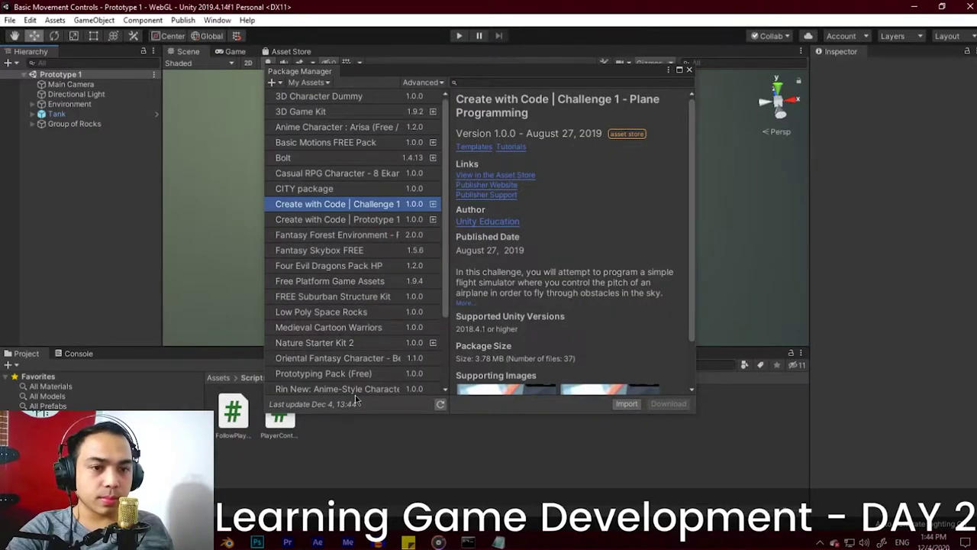
pyautogui.click(688, 70)
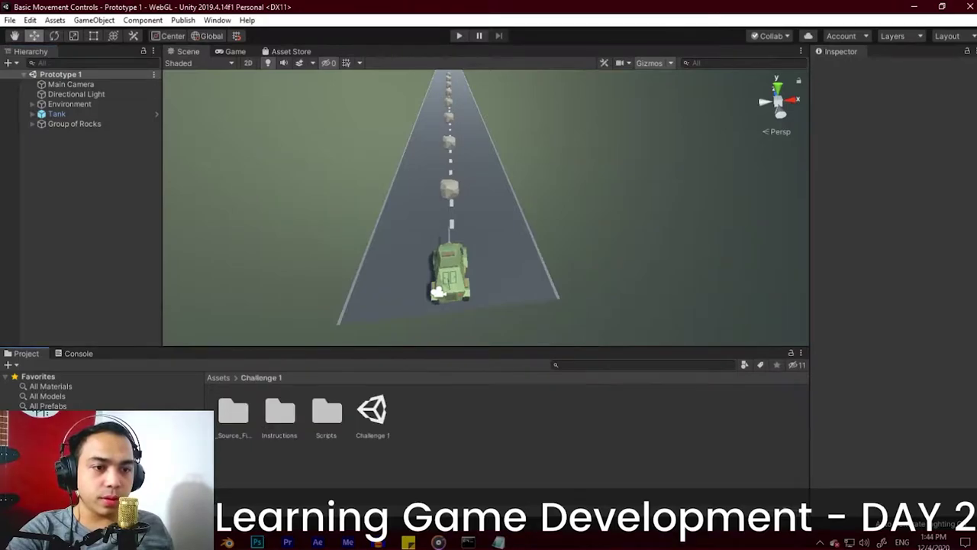
# Open the Challenge 1 scene and play-test the plane a few times.
pyautogui.doubleClick(373, 412)
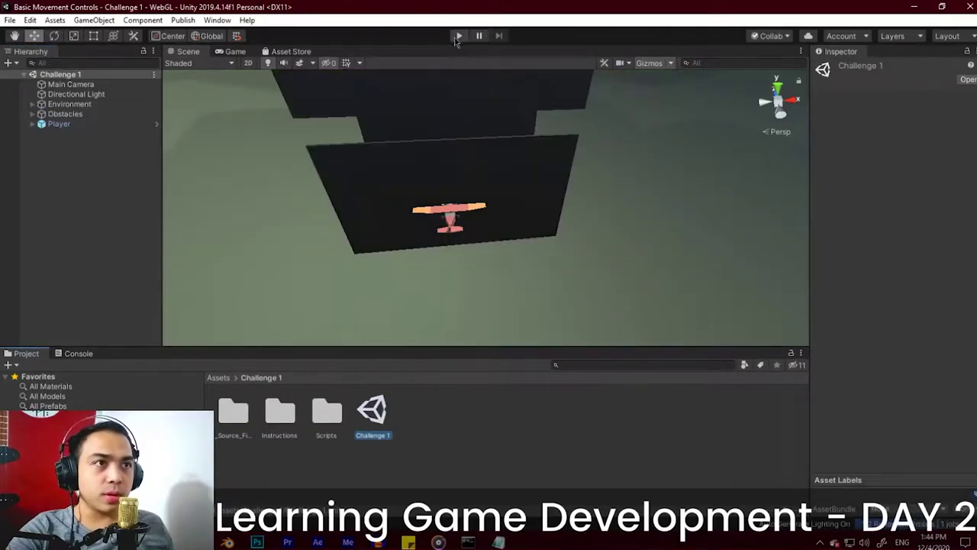
pyautogui.click(459, 36)
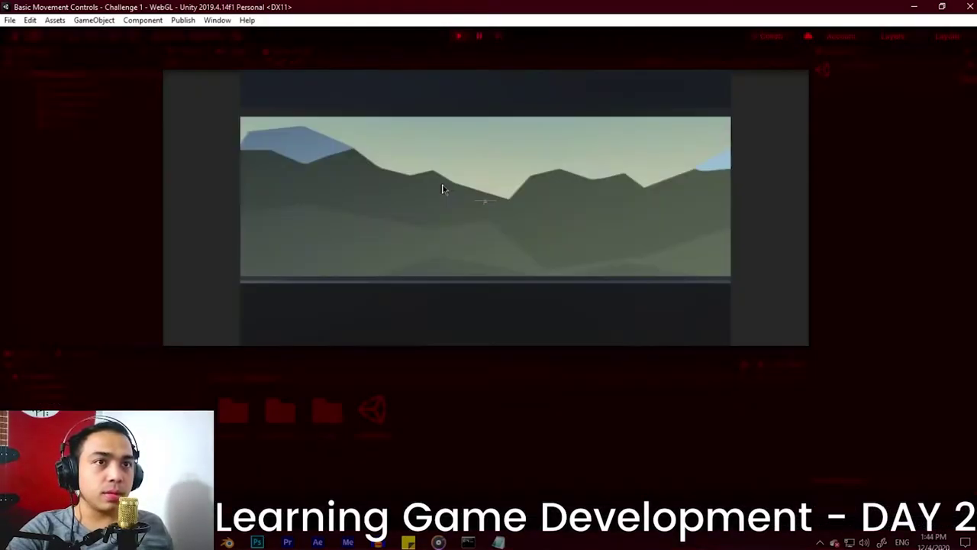
pyautogui.click(459, 36)
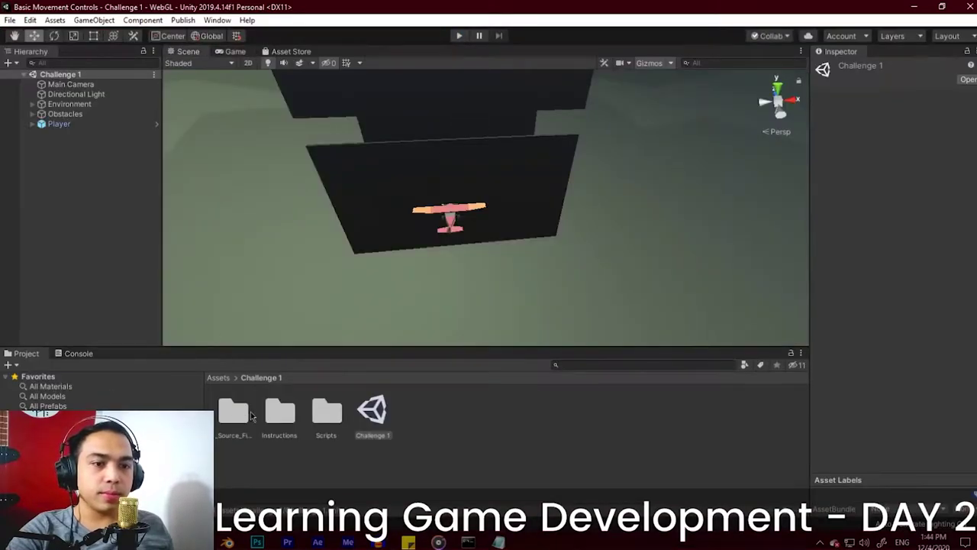
pyautogui.click(459, 36)
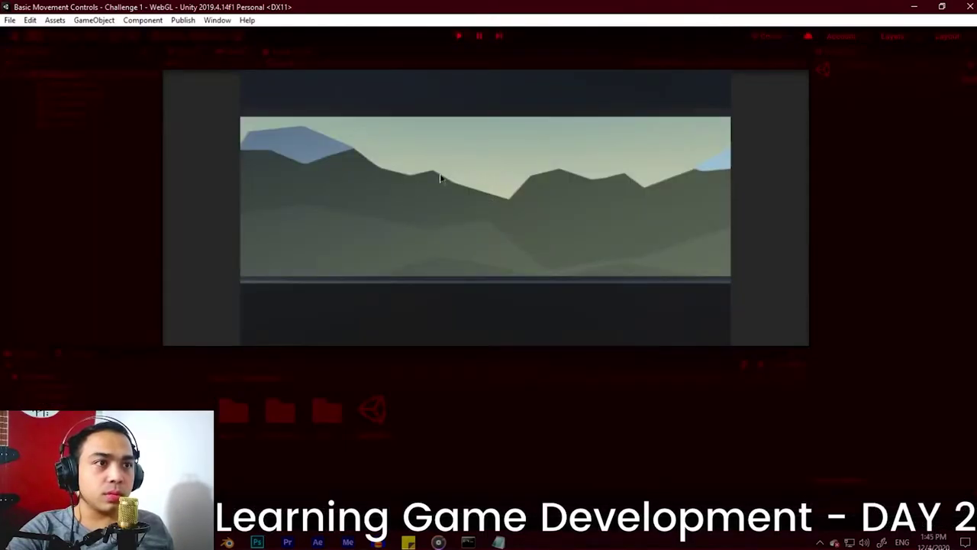
pyautogui.click(461, 37)
pyautogui.click(460, 37)
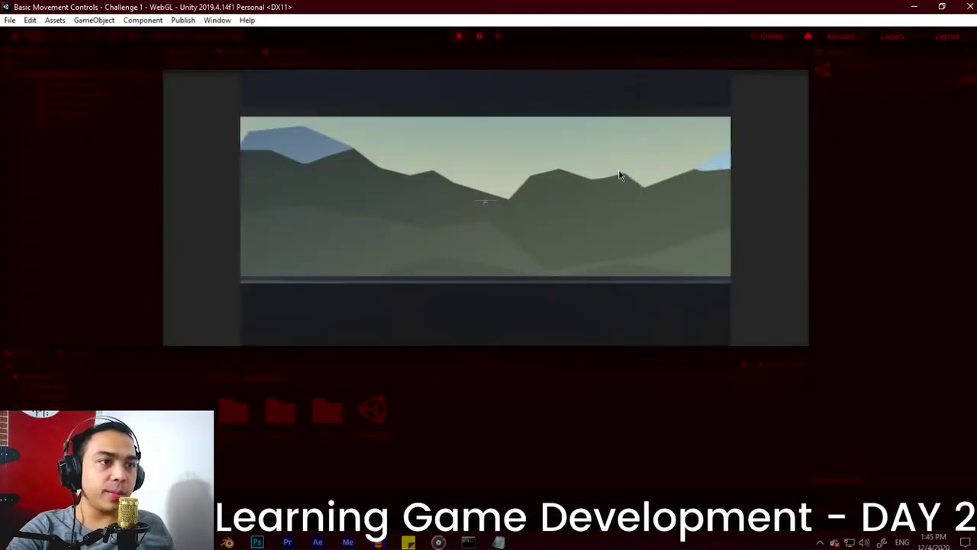
pyautogui.click(461, 37)
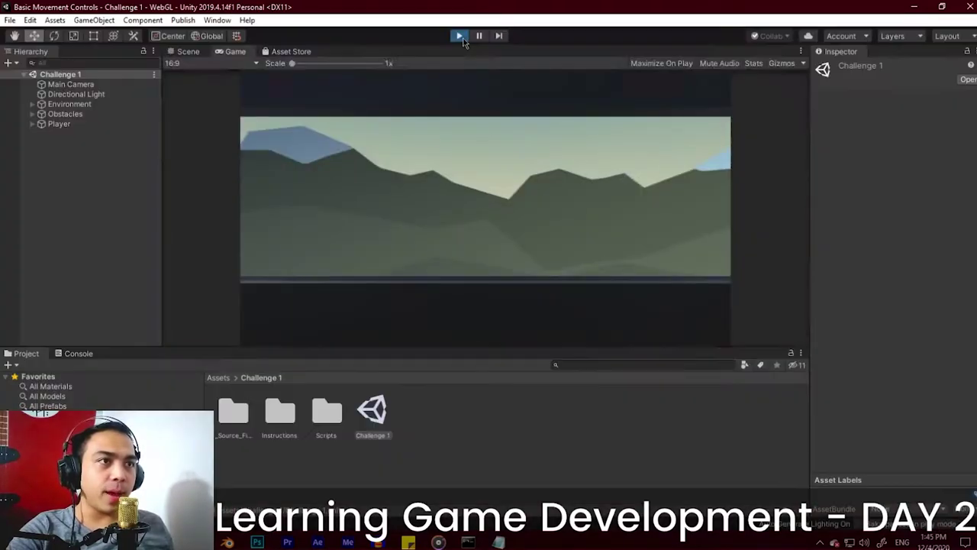
# Inspect the Player plane's controller settings and open the challenge's Scripts folder.
pyautogui.keyDown('alt'); pyautogui.moveTo(568, 336); pyautogui.dragTo(510, 217); pyautogui.keyUp('alt')
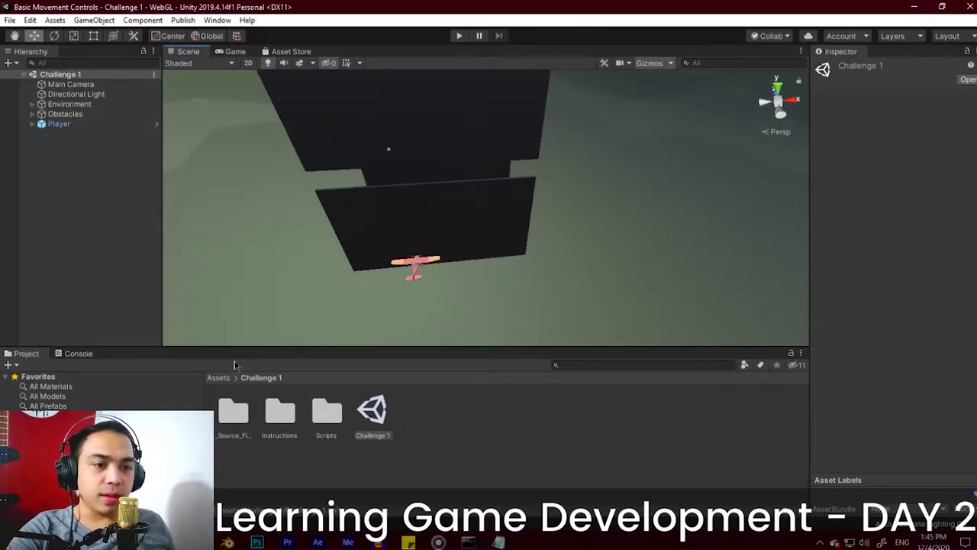
pyautogui.click(61, 125)
pyautogui.scroll(-10, 918, 357)
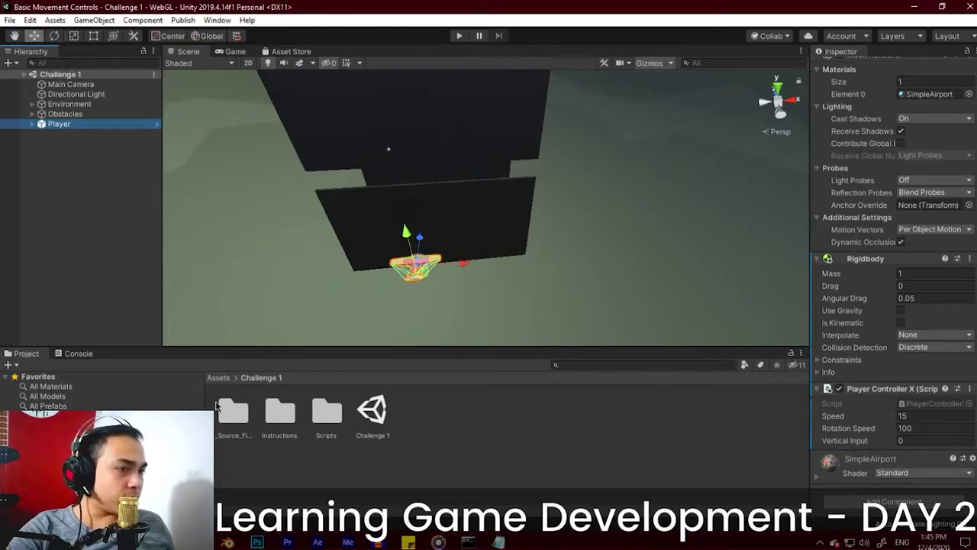
pyautogui.doubleClick(327, 416)
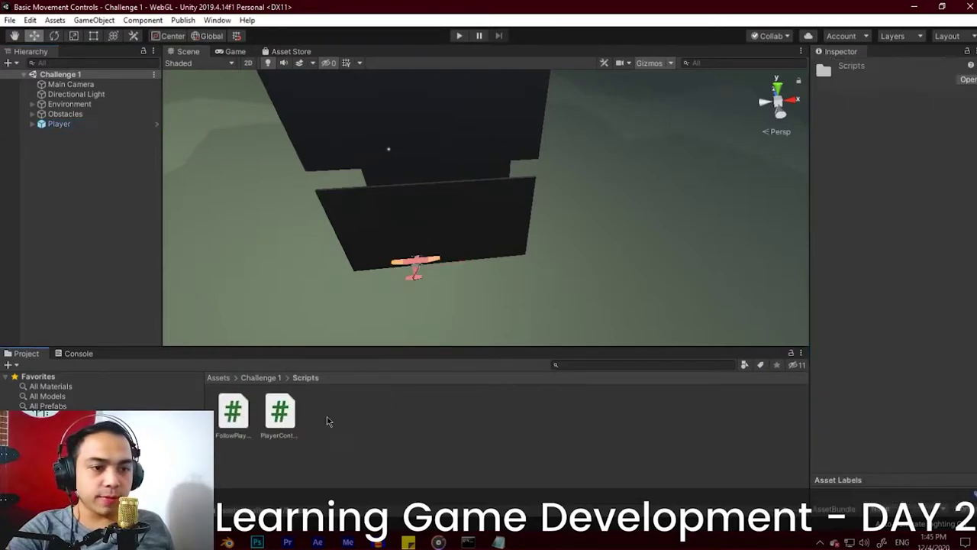
# Open the PlayerControllerX script in Visual Studio and look through it.
pyautogui.click(284, 413)
pyautogui.doubleClick(281, 412)
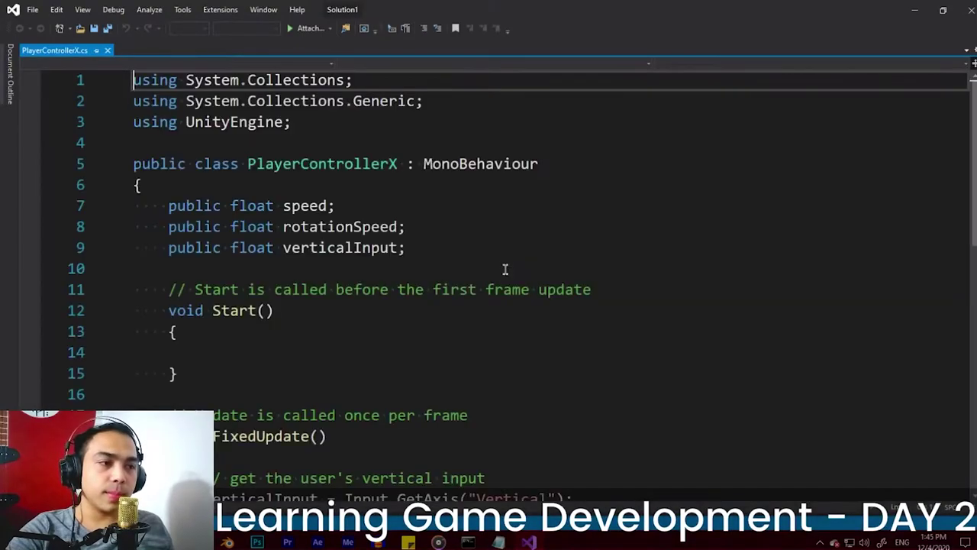
pyautogui.scroll(-2, 439, 247)
pyautogui.scroll(2, 439, 247)
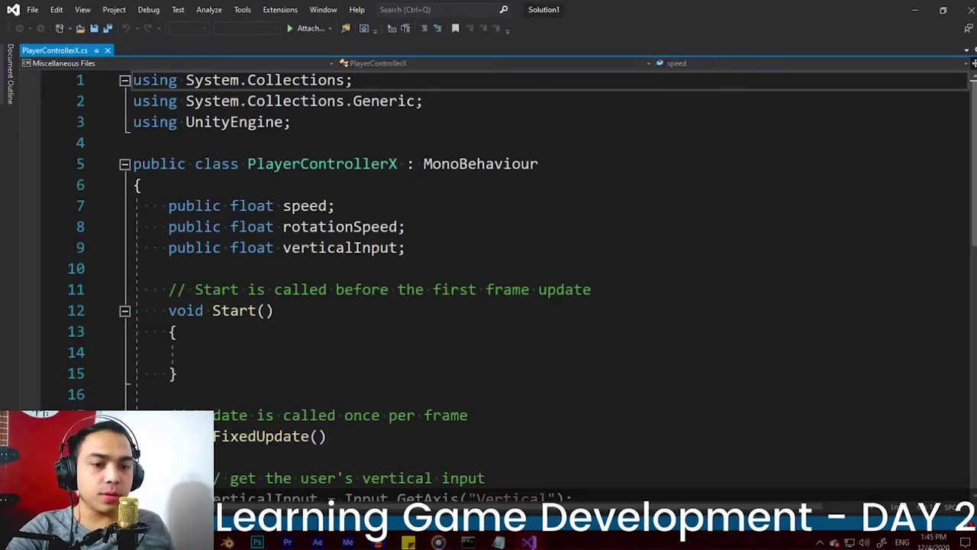
# Open the earlier tank PlayerController script alongside it for reference.
pyautogui.hotkey('alt', 'Tab')
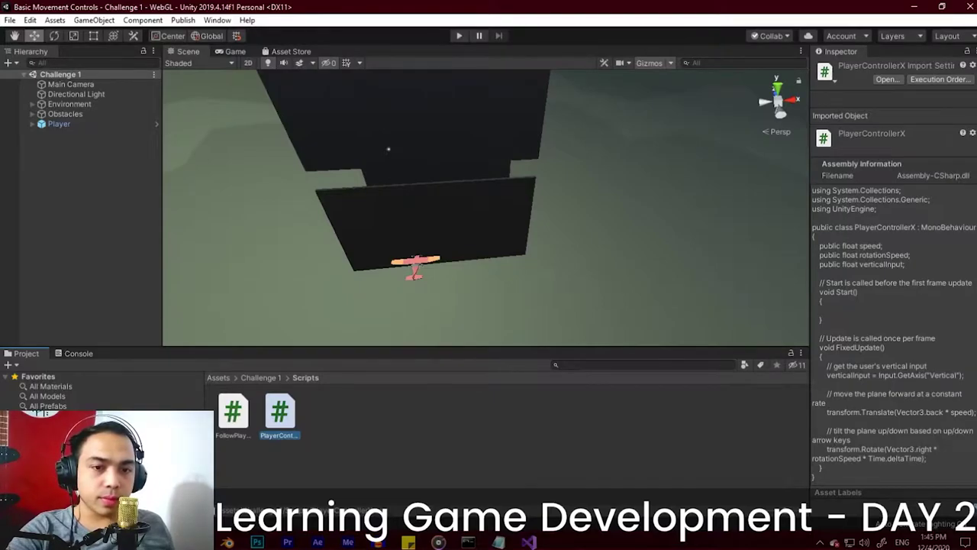
pyautogui.scroll(-1, 61, 386)
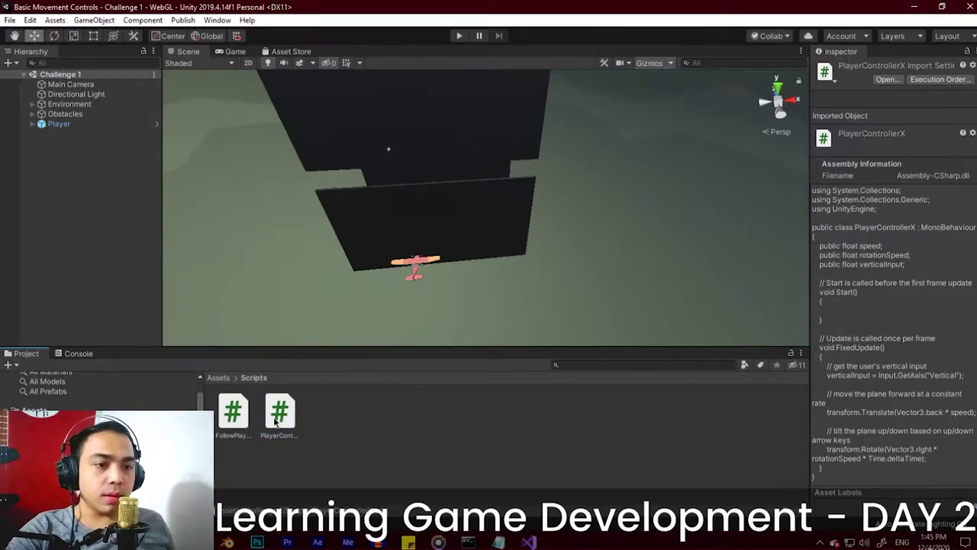
pyautogui.doubleClick(278, 415)
pyautogui.scroll(-3, 436, 163)
pyautogui.scroll(3, 431, 182)
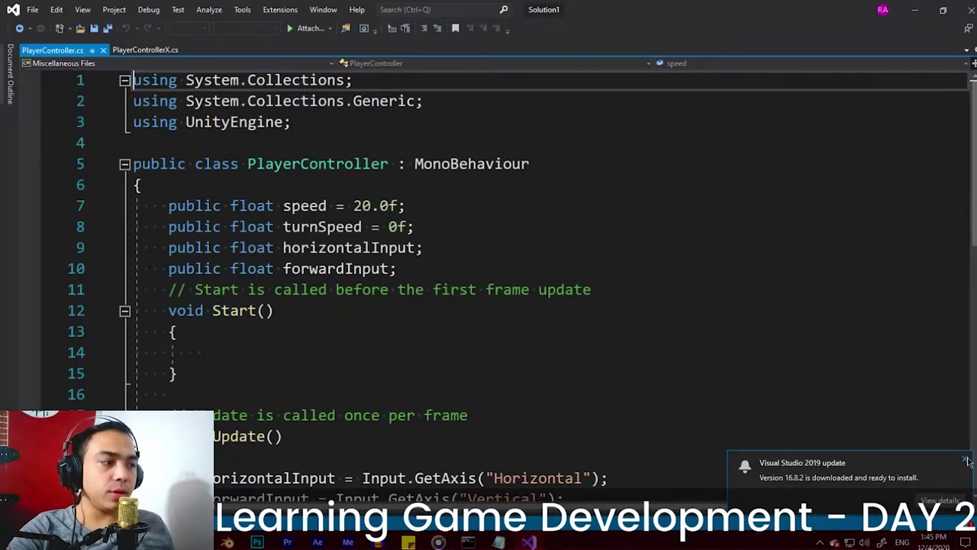
# Replace 'back' with 'forward' in Vector3.back on line 24 of PlayerControllerX.
pyautogui.scroll(-1, 458, 245)
pyautogui.scroll(-3, 275, 123)
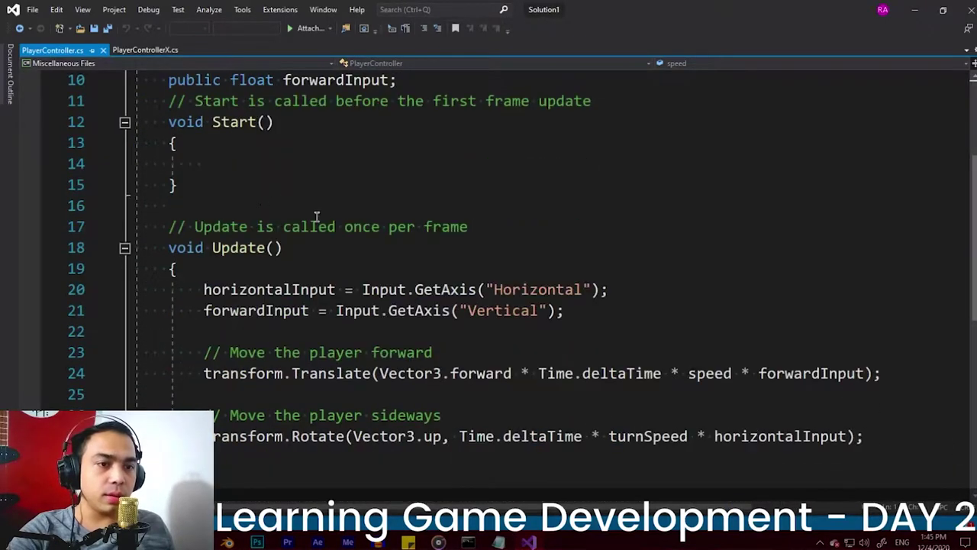
pyautogui.moveTo(197, 310); pyautogui.dragTo(873, 310)
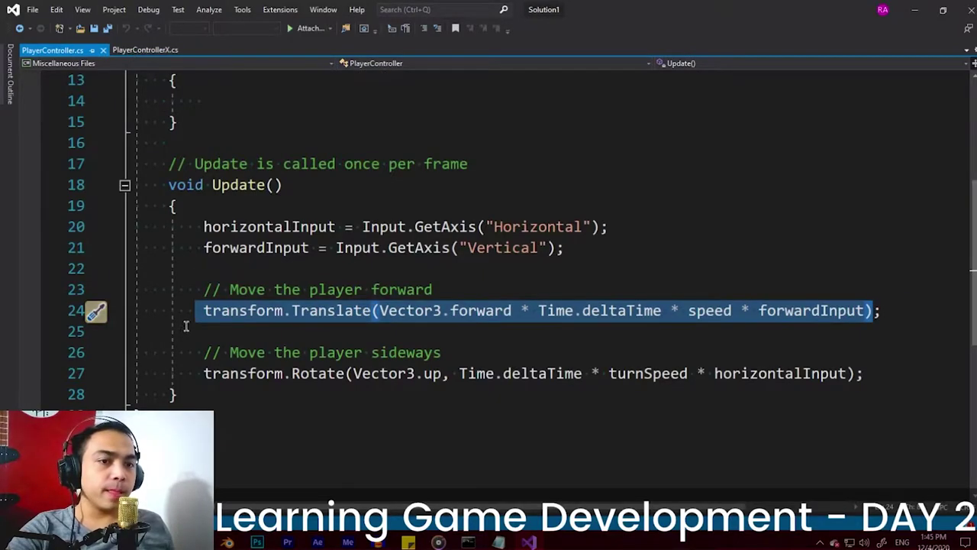
pyautogui.click(145, 50)
pyautogui.scroll(-4, 325, 192)
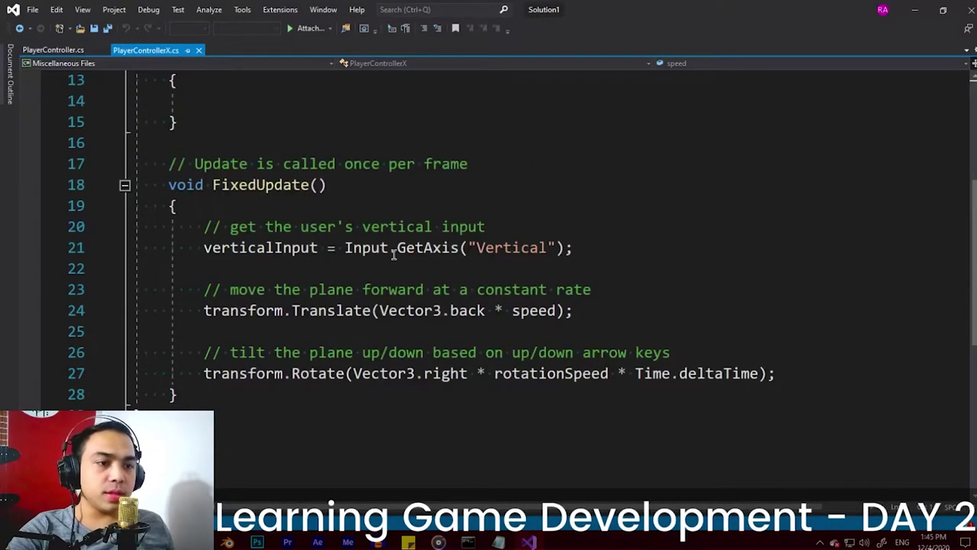
pyautogui.moveTo(192, 310); pyautogui.dragTo(677, 305)
pyautogui.click(650, 307)
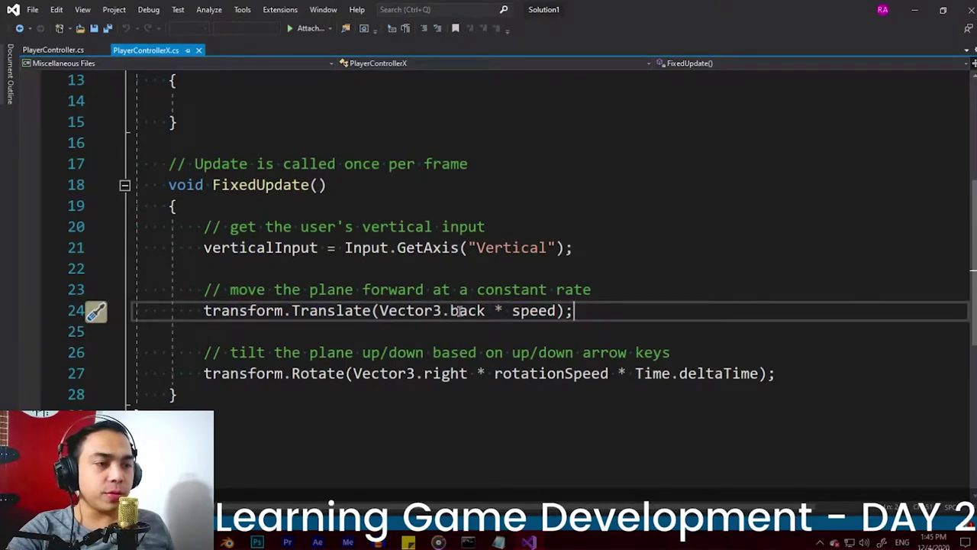
pyautogui.moveTo(451, 310); pyautogui.dragTo(486, 312)
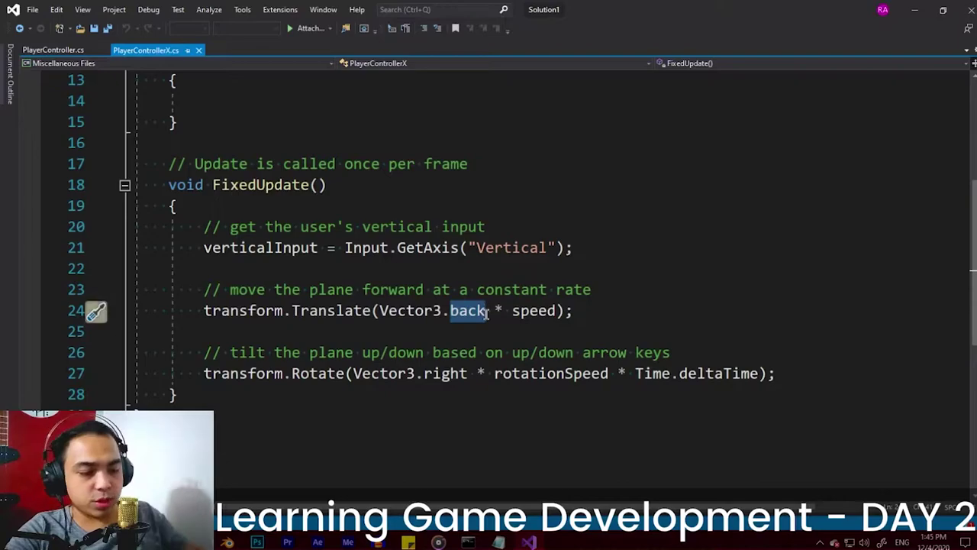
pyautogui.write('forward')
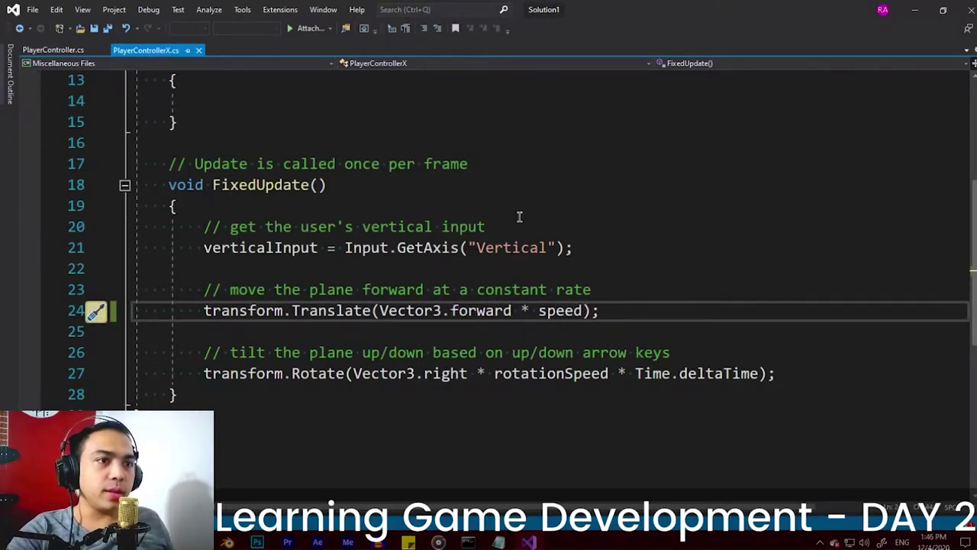
pyautogui.hotkey('alt', 'Tab')
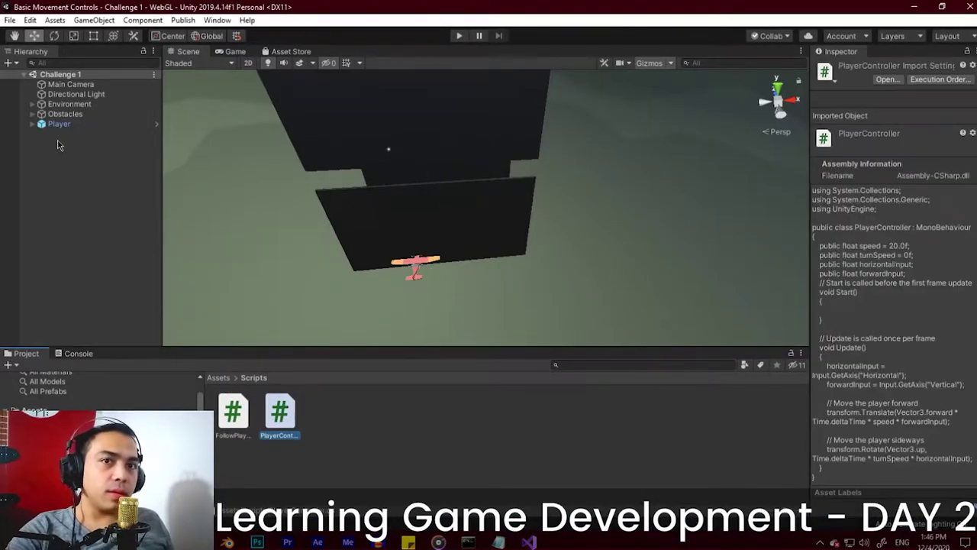
# Play-test the plane's forward flight, select Player, and switch to the Challenge 1 tutorial in Chrome.
pyautogui.click(458, 37)
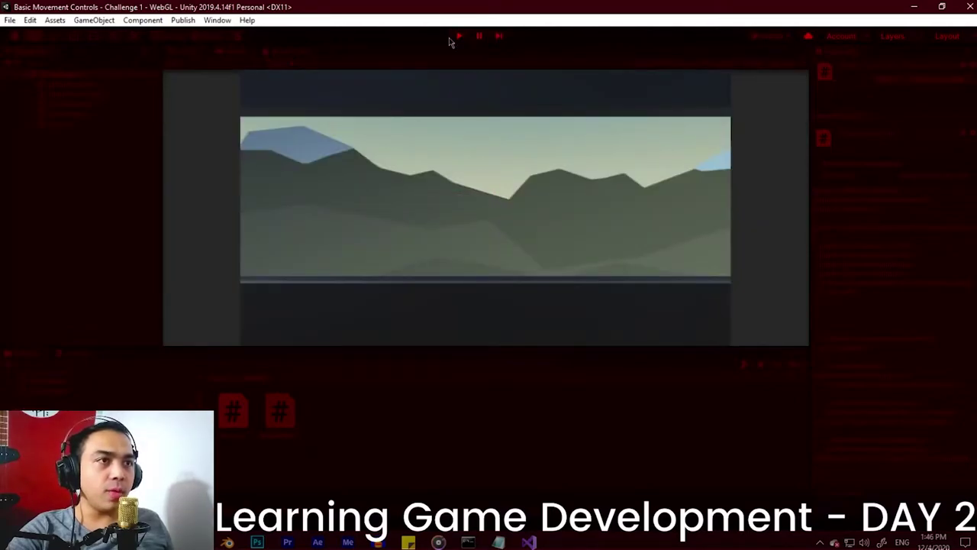
pyautogui.click(460, 36)
pyautogui.click(120, 122)
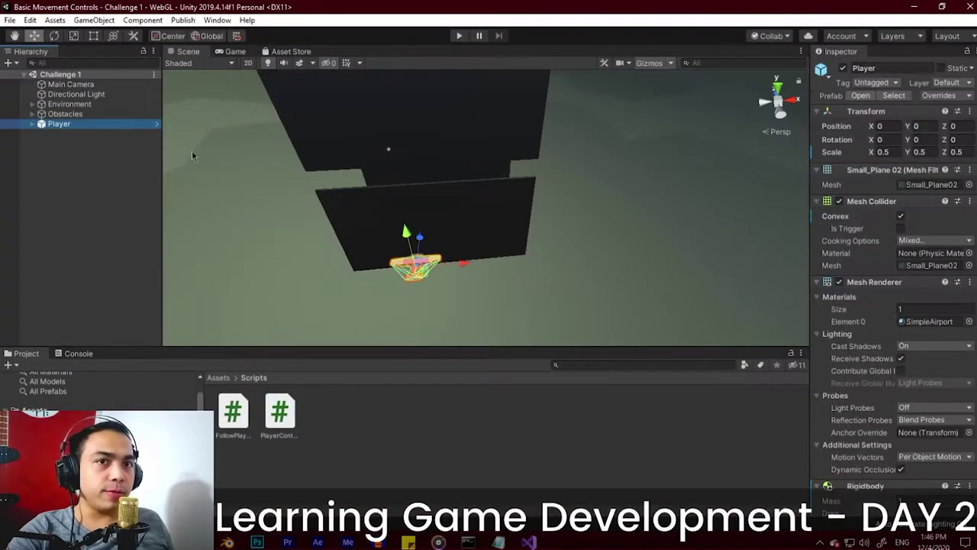
pyautogui.hotkey('alt', 'Tab')
pyautogui.click(558, 221)
# Mark step 3, 'The plane is going backward', as completed on Unity Learn.
pyautogui.click(208, 10)
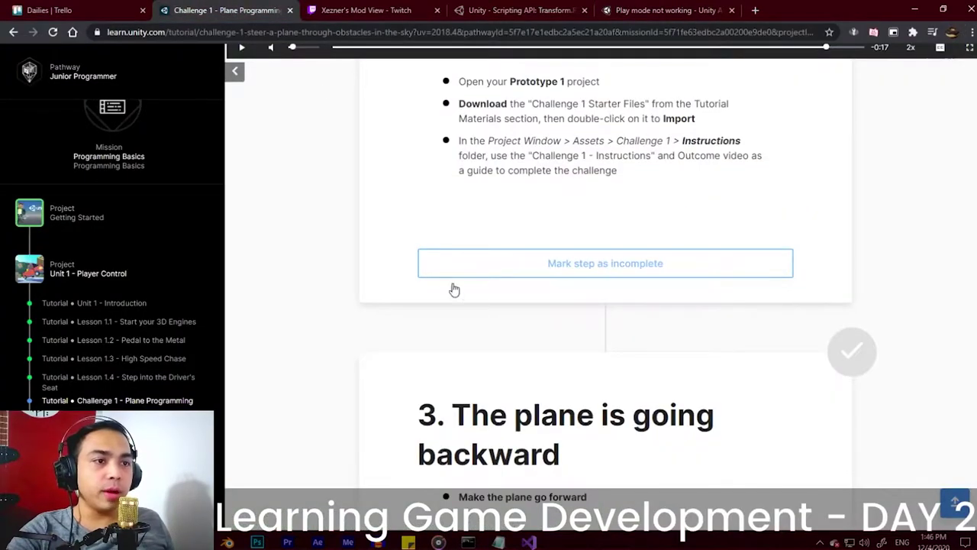
pyautogui.scroll(-3, 458, 290)
pyautogui.scroll(-3, 558, 247)
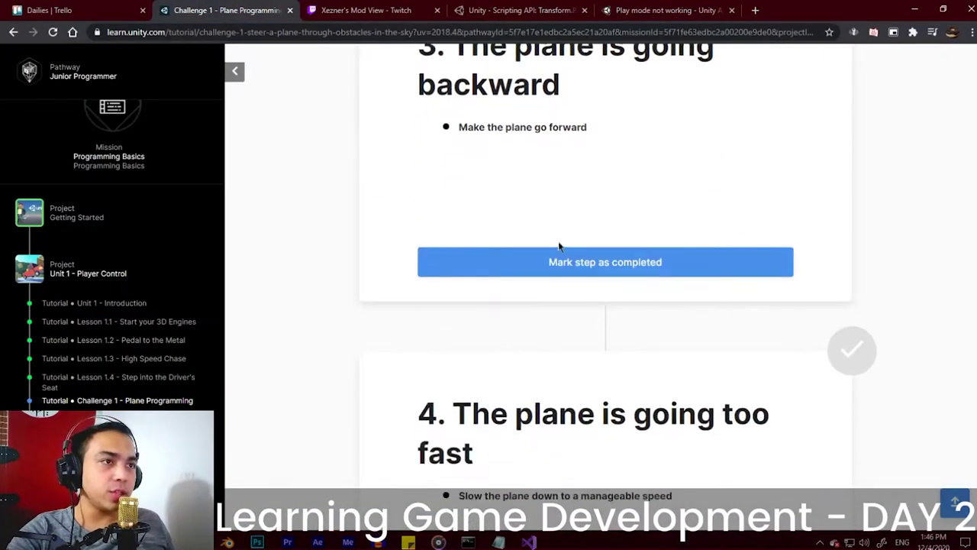
pyautogui.scroll(1, 603, 175)
pyautogui.click(628, 334)
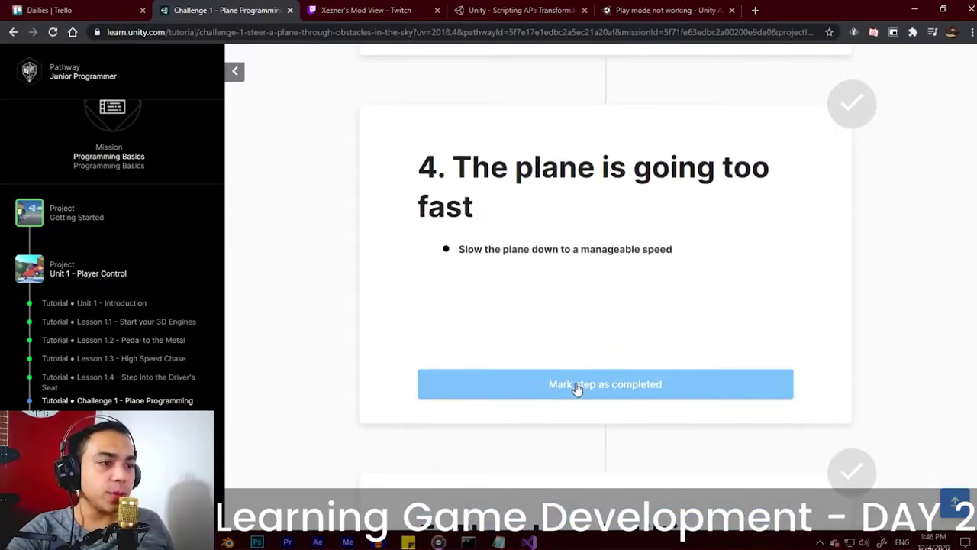
pyautogui.hotkey('alt', 'Tab')
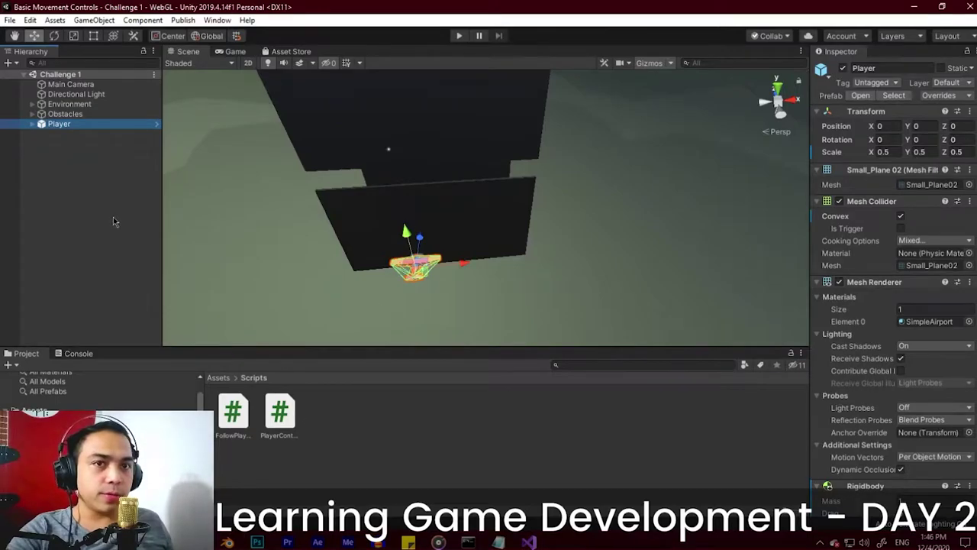
# Lower the Player's Player Controller X Speed to 1 in the Inspector.
pyautogui.click(64, 127)
pyautogui.scroll(-5, 892, 429)
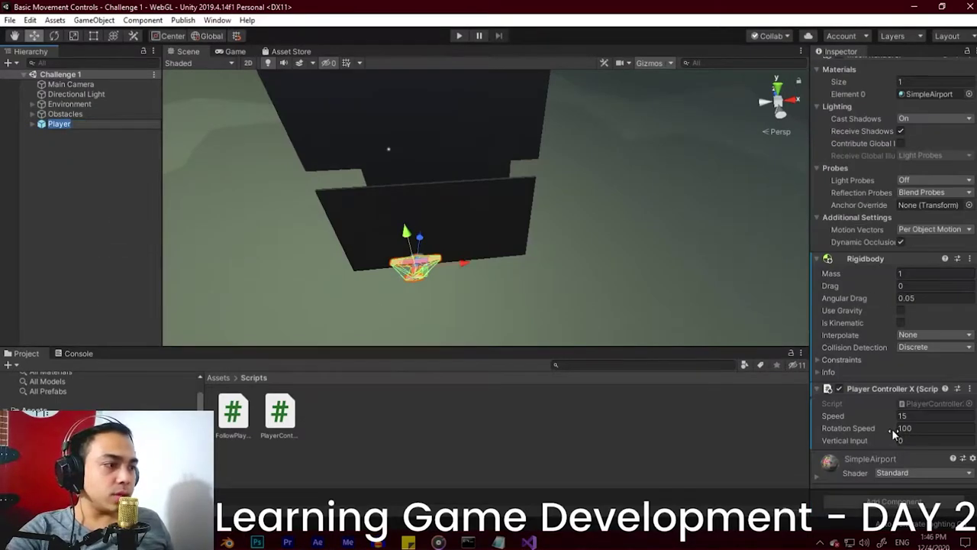
pyautogui.click(895, 416)
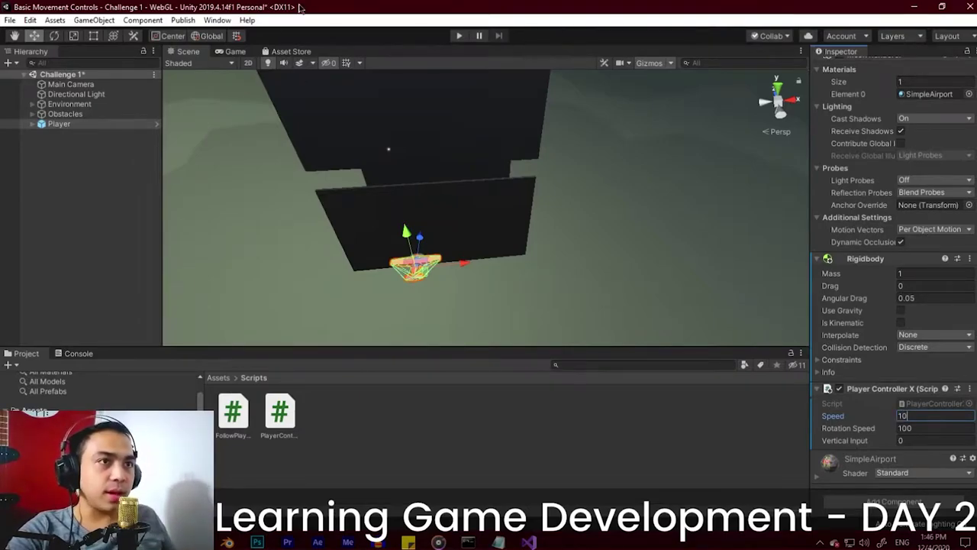
# Play-test the slower plane twice, then open the PlayerController script for comparison.
pyautogui.click(462, 35)
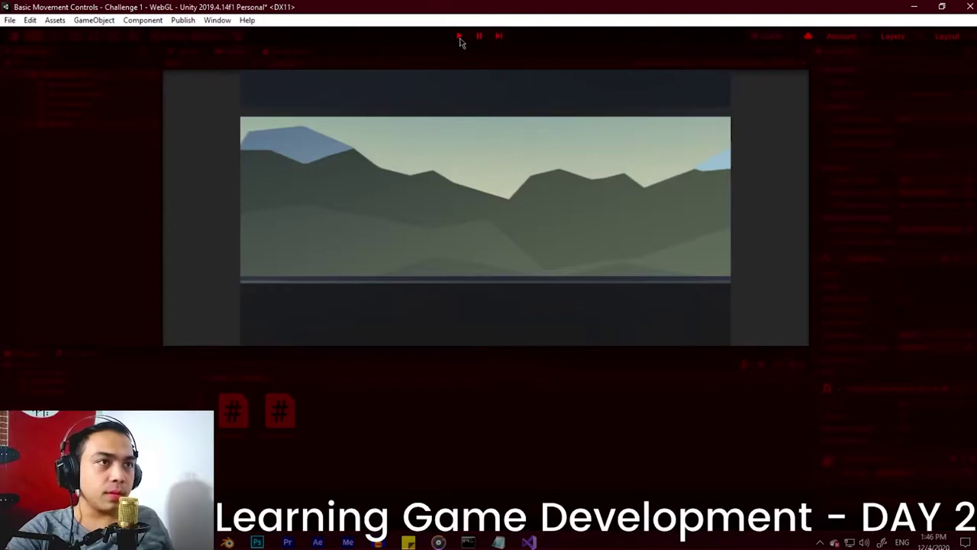
pyautogui.click(459, 35)
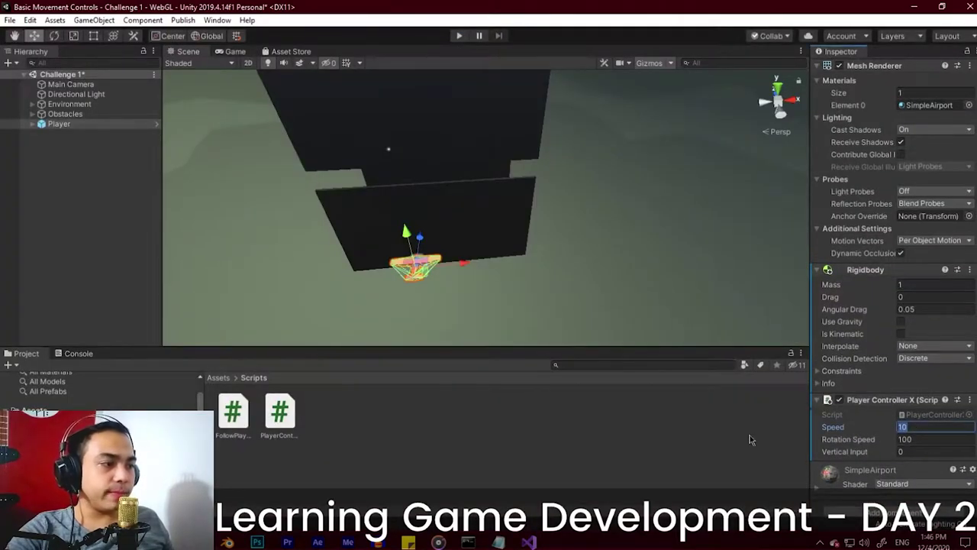
pyautogui.click(459, 36)
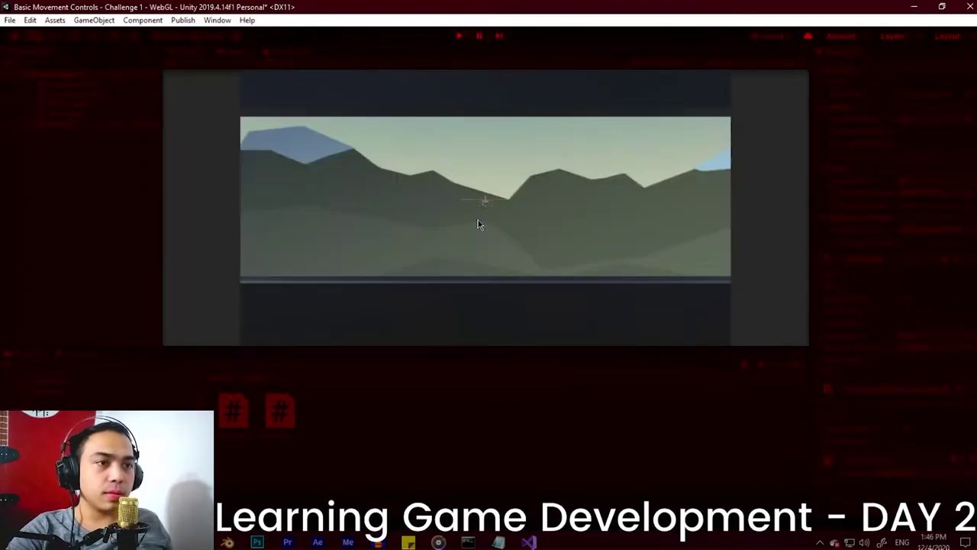
pyautogui.click(459, 36)
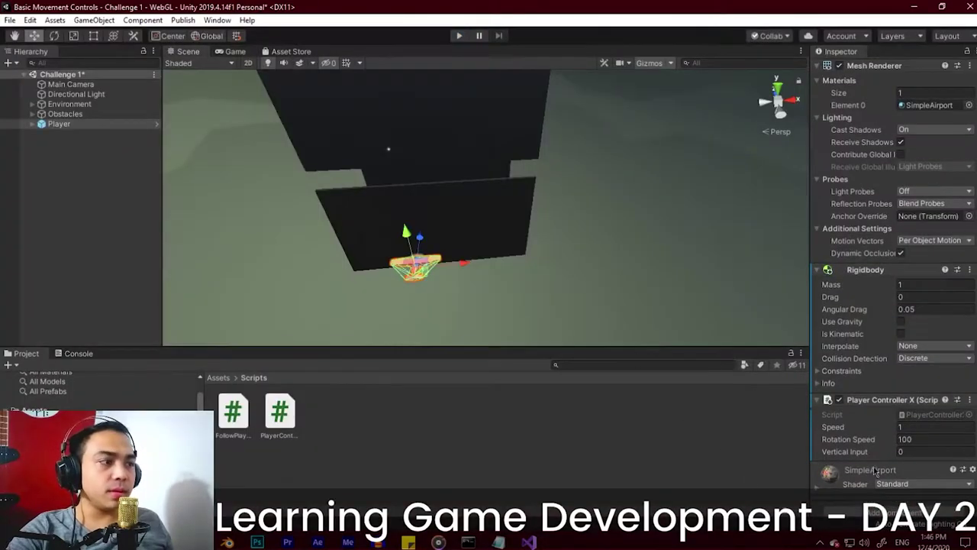
pyautogui.doubleClick(279, 412)
pyautogui.scroll(-1, 533, 264)
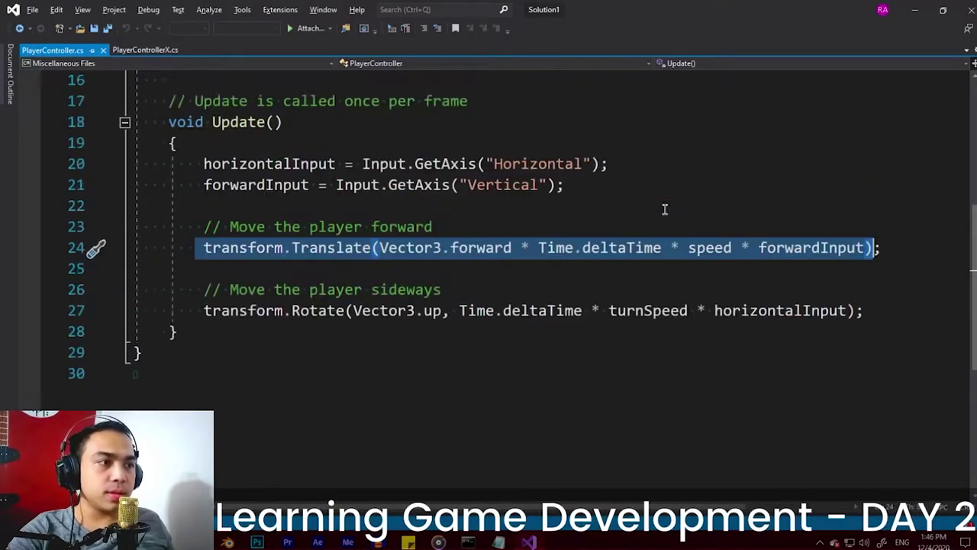
# Copy '* Time.deltaTime' from PlayerController's movement line for reuse in PlayerControllerX.
pyautogui.scroll(2, 656, 217)
pyautogui.click(137, 51)
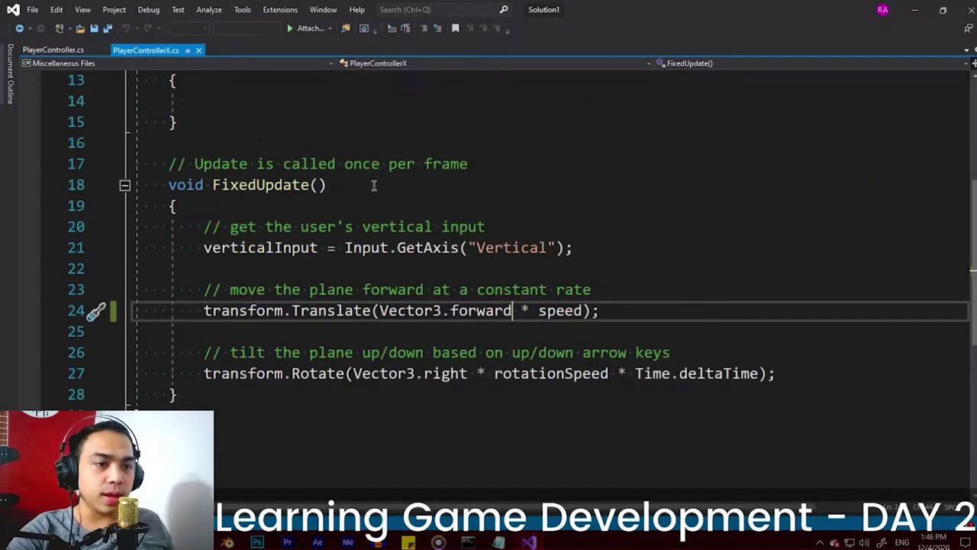
pyautogui.click(672, 284)
pyautogui.click(569, 310)
pyautogui.doubleClick(566, 310)
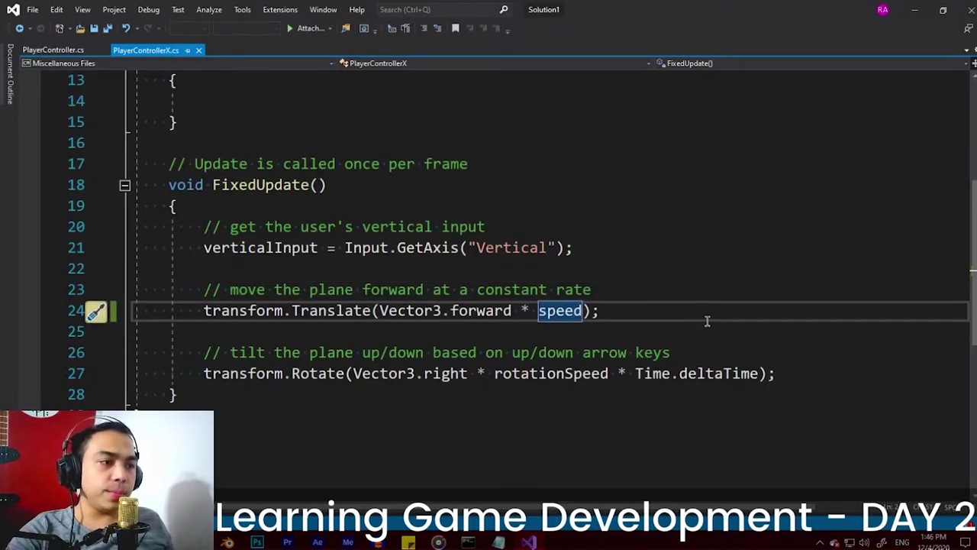
pyautogui.click(52, 50)
pyautogui.click(542, 354)
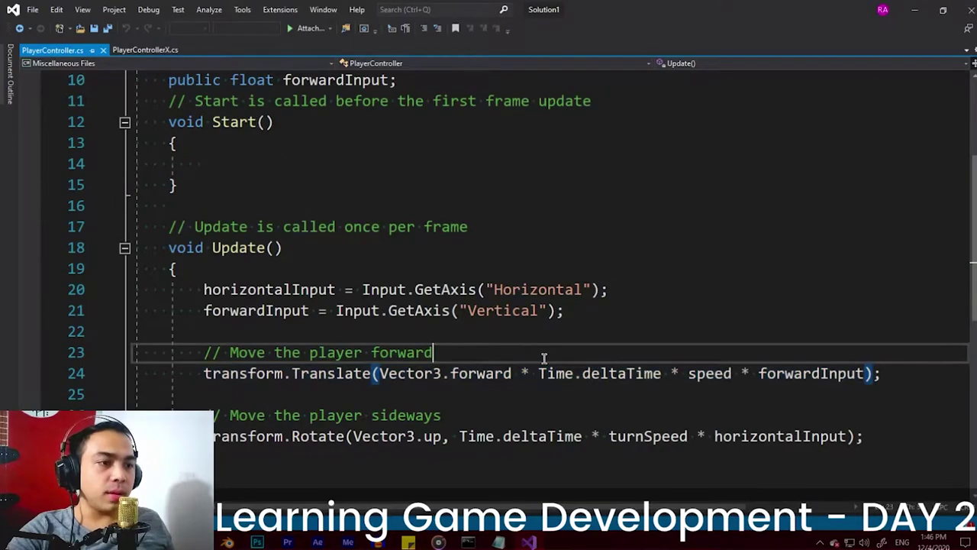
pyautogui.moveTo(522, 373); pyautogui.dragTo(671, 373)
pyautogui.hotkey('ctrl', 'c')
# Insert 'Time.deltaTime *' before speed on PlayerControllerX line 24 and save the script.
pyautogui.click(145, 49)
pyautogui.press('Left')
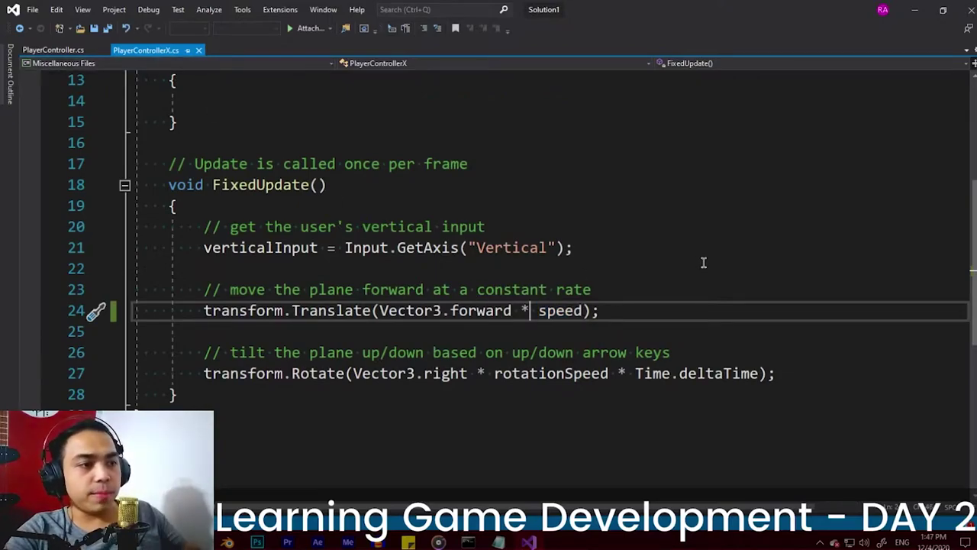
pyautogui.hotkey('ctrl', 'v')
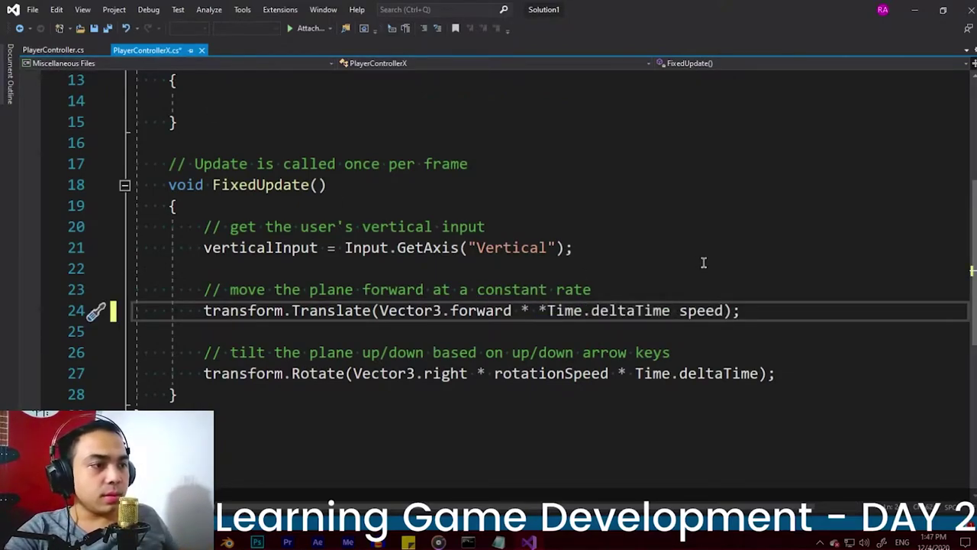
pyautogui.hotkey('ctrl', 'z')
pyautogui.write('Time')
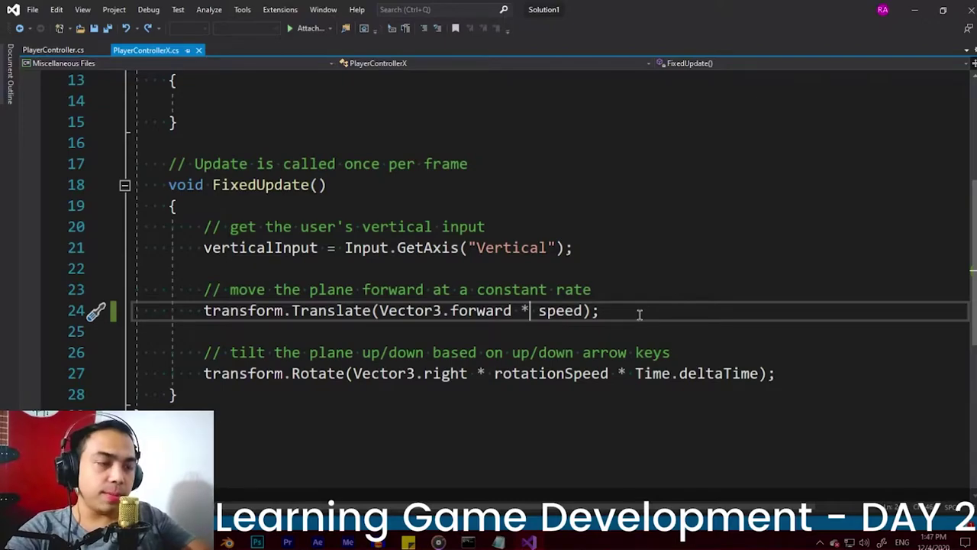
pyautogui.write('.deltaTime *')
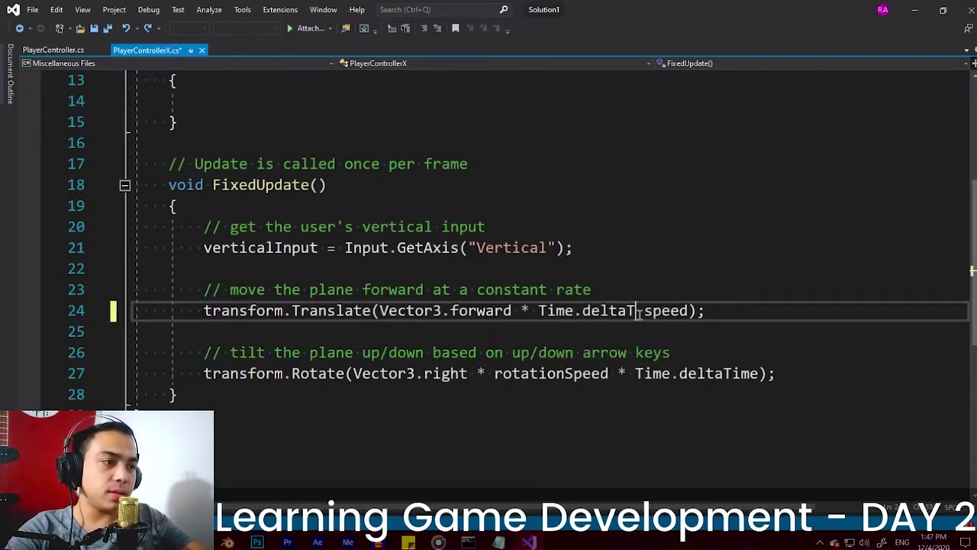
pyautogui.hotkey('ctrl', 's')
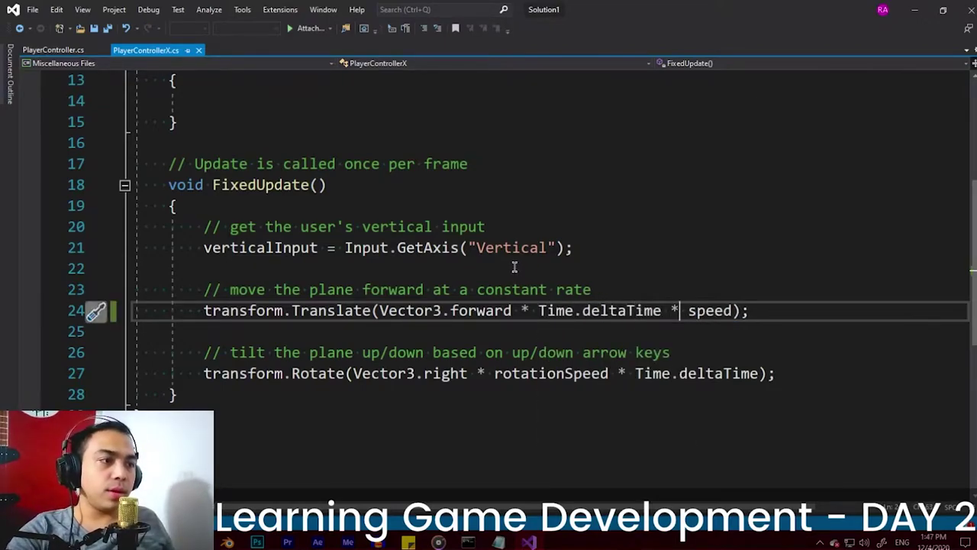
pyautogui.hotkey('alt', 'Tab')
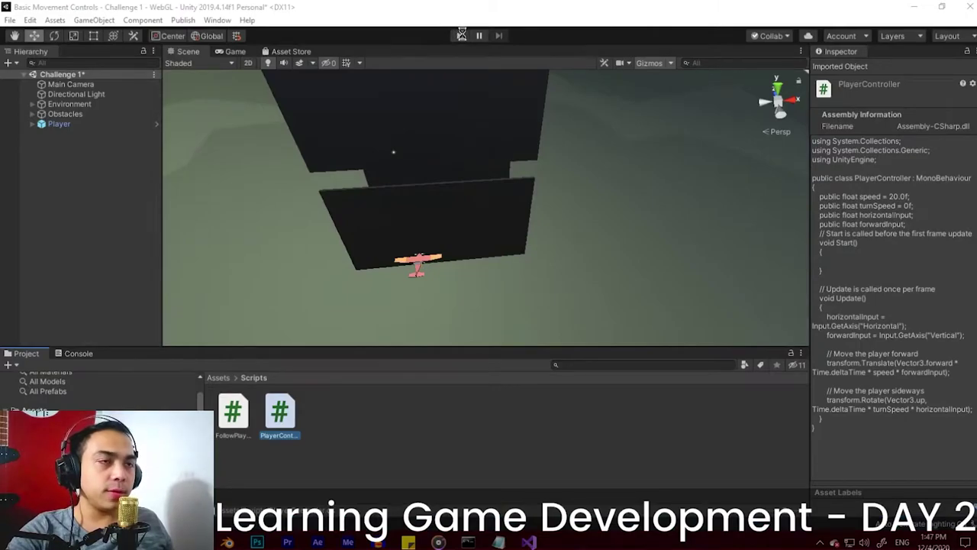
# Play-test the updated plane, set Player Controller X Speed to 15, and test again.
pyautogui.click(460, 36)
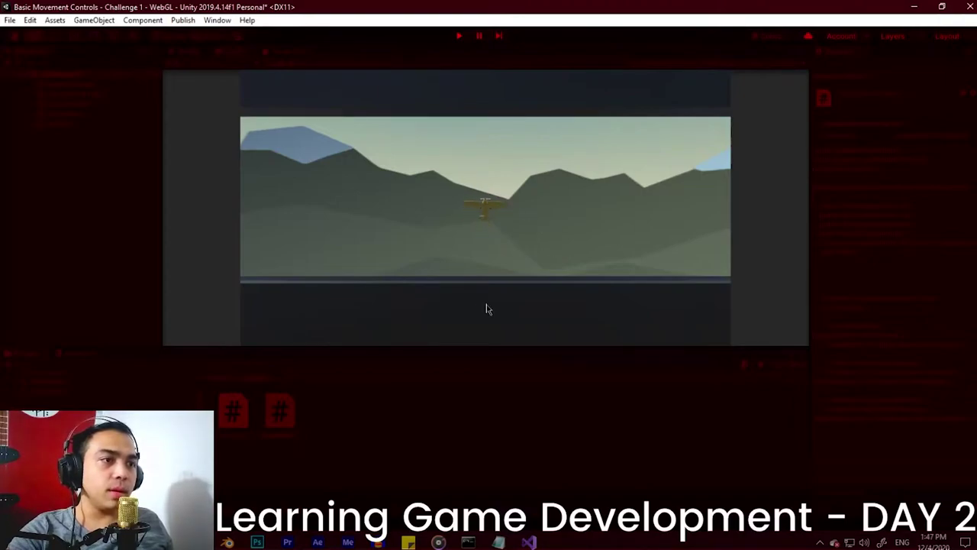
pyautogui.click(459, 36)
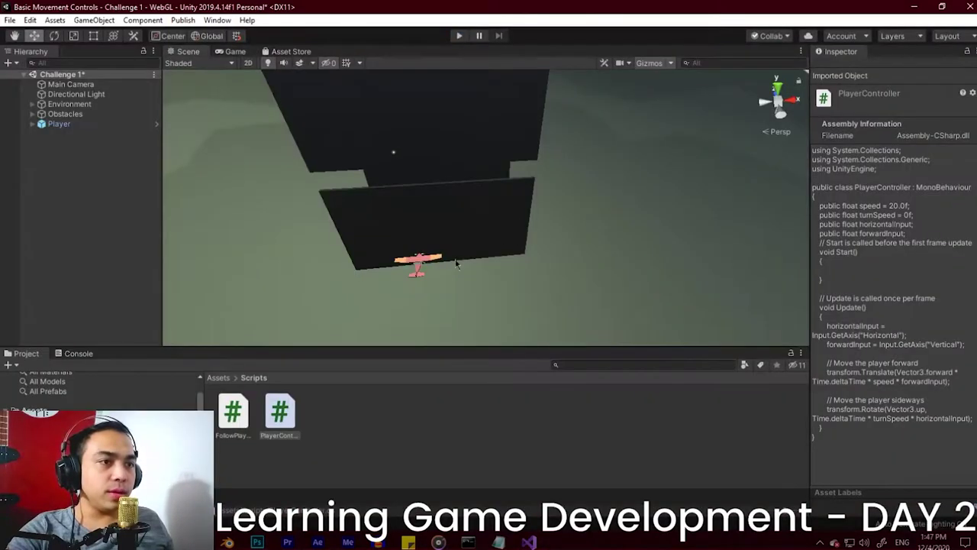
pyautogui.click(76, 124)
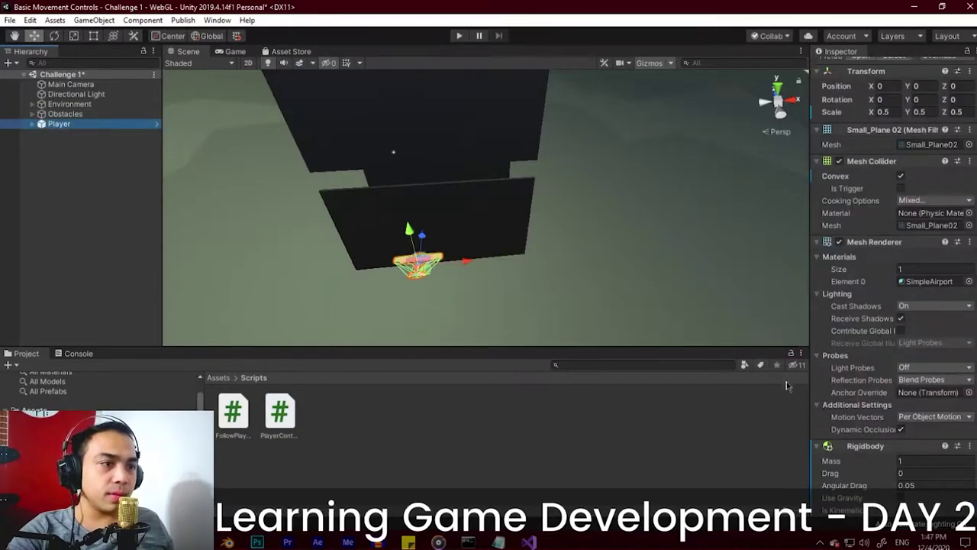
pyautogui.click(906, 459)
pyautogui.scroll(-5, 910, 459)
pyautogui.click(908, 416)
pyautogui.write('5')
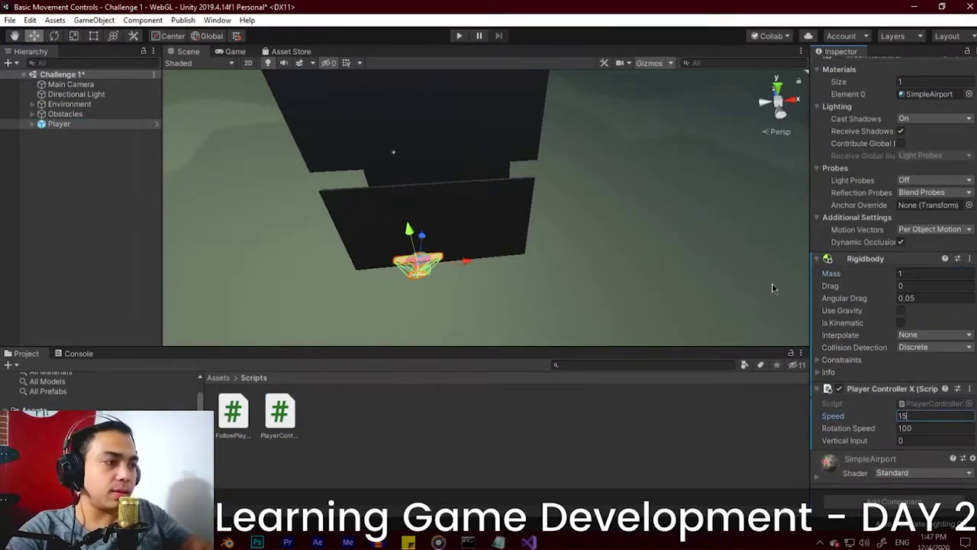
pyautogui.click(459, 36)
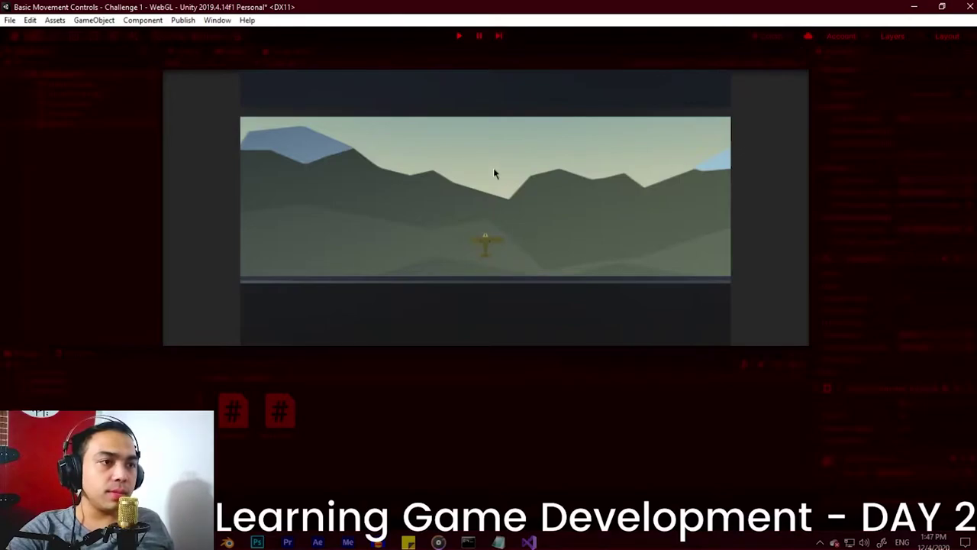
# Stop the play test and mark Challenge 1 step 4, 'The plane is going too fast', complete.
pyautogui.click(459, 36)
pyautogui.hotkey('alt', 'Tab')
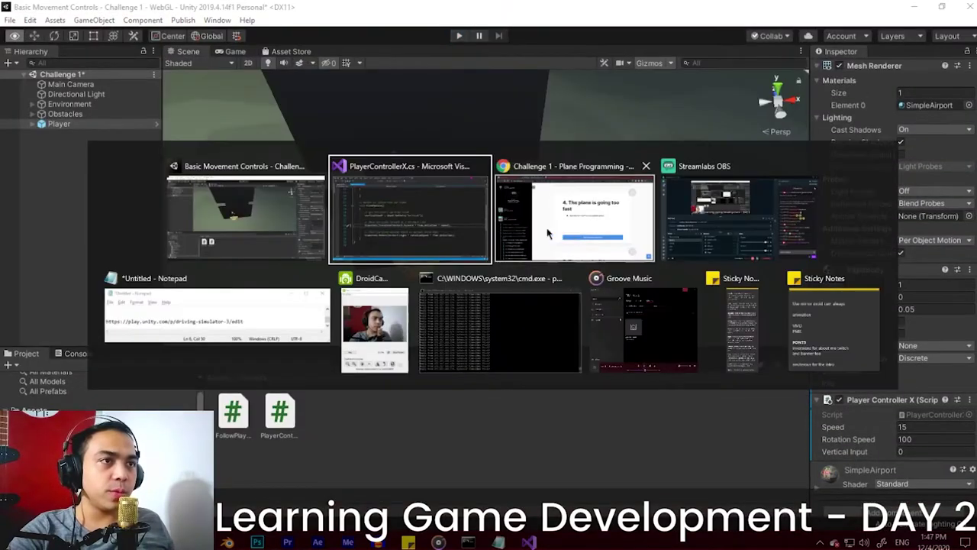
pyautogui.click(548, 214)
pyautogui.click(545, 380)
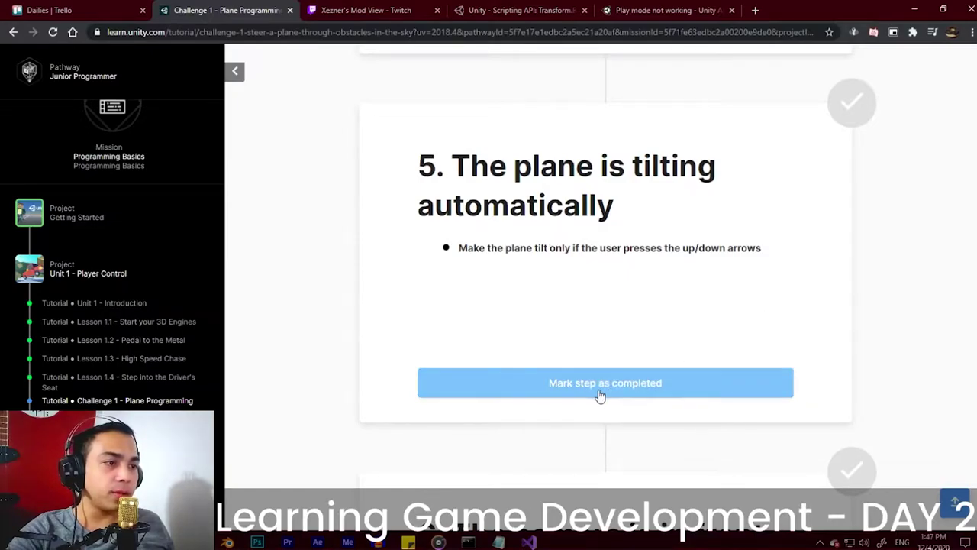
pyautogui.hotkey('alt', 'Tab')
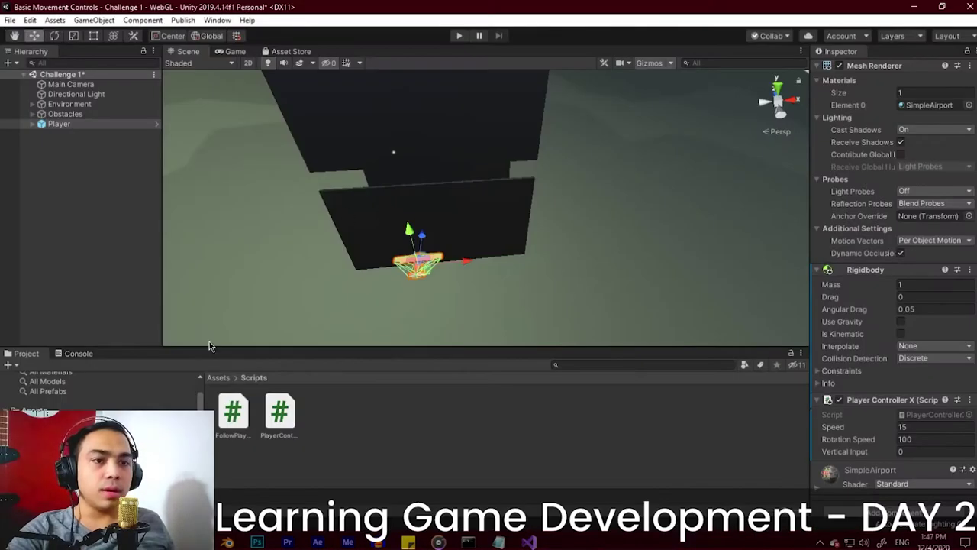
# Open PlayerControllerX.cs from Challenge 1 > Scripts in Visual Studio and scroll to the tilt code.
pyautogui.click(284, 412)
pyautogui.press('BackSpace')
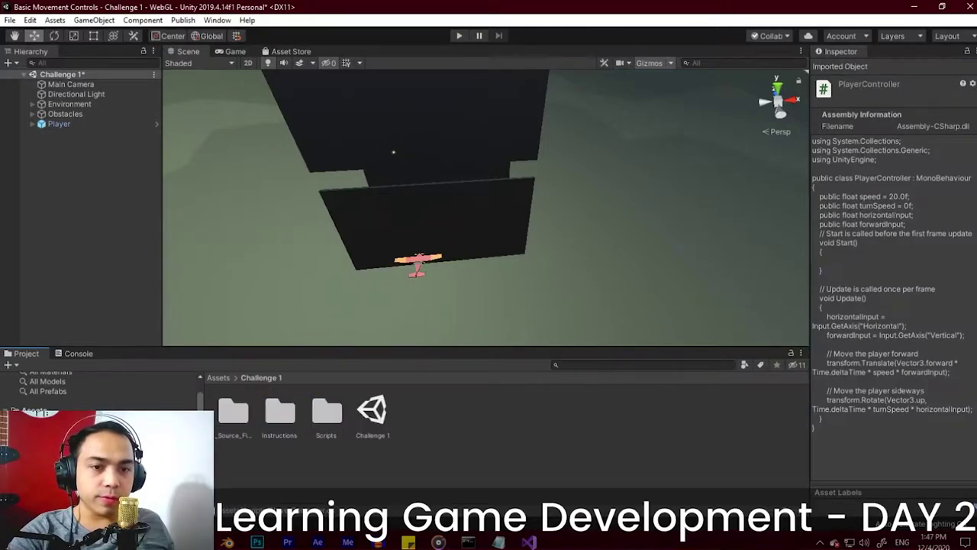
pyautogui.doubleClick(329, 413)
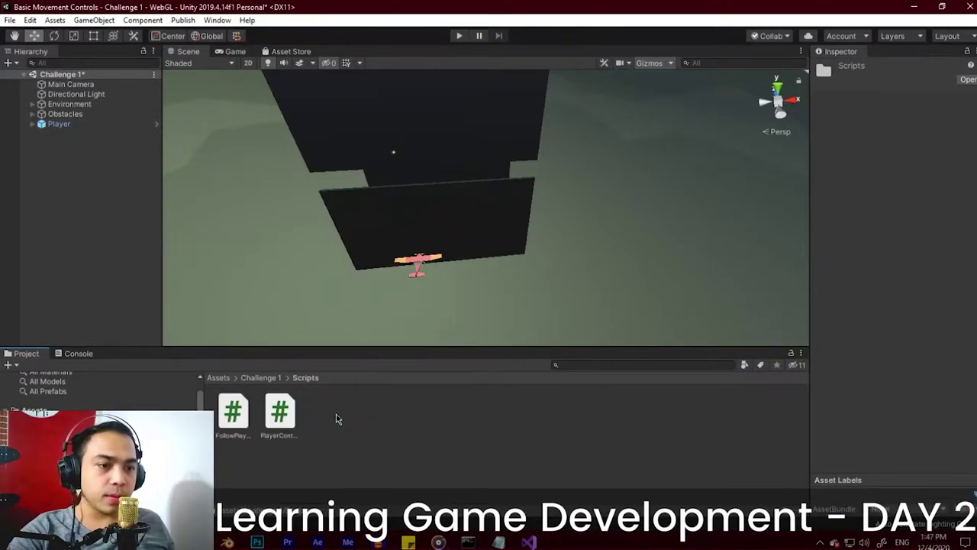
pyautogui.doubleClick(281, 413)
pyautogui.scroll(-1, 571, 218)
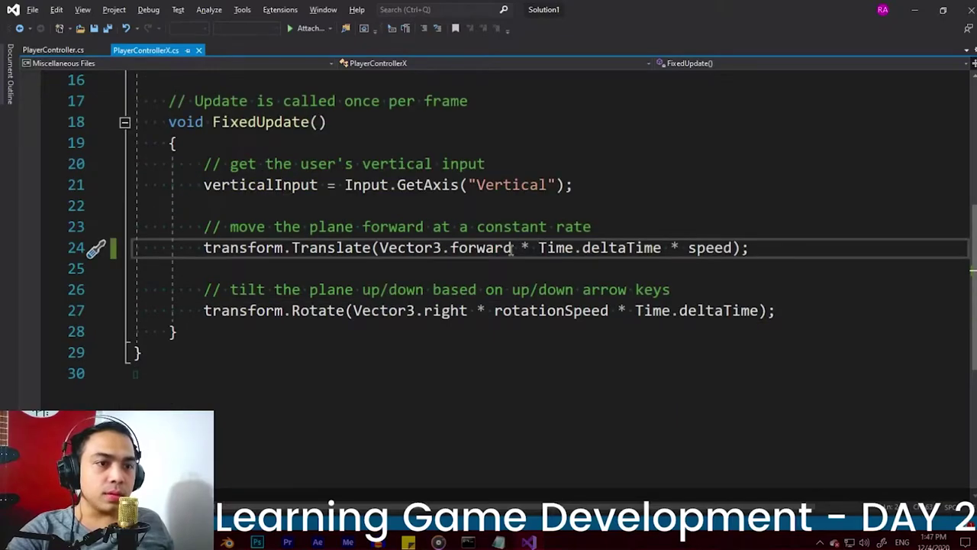
pyautogui.scroll(-1, 180, 317)
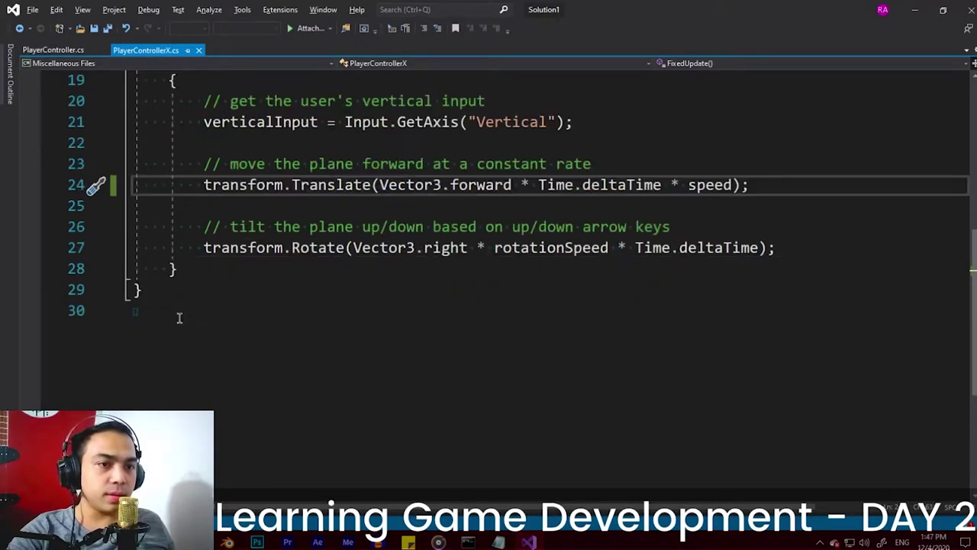
# Inspect the tilt comment on line 26 and rotationSpeed on line 27.
pyautogui.click(320, 248)
pyautogui.moveTo(672, 226); pyautogui.dragTo(222, 226)
pyautogui.click(316, 349)
pyautogui.hotkey('shift', 'Home')
pyautogui.keyDown('shift'); pyautogui.click(678, 224); pyautogui.keyUp('shift')
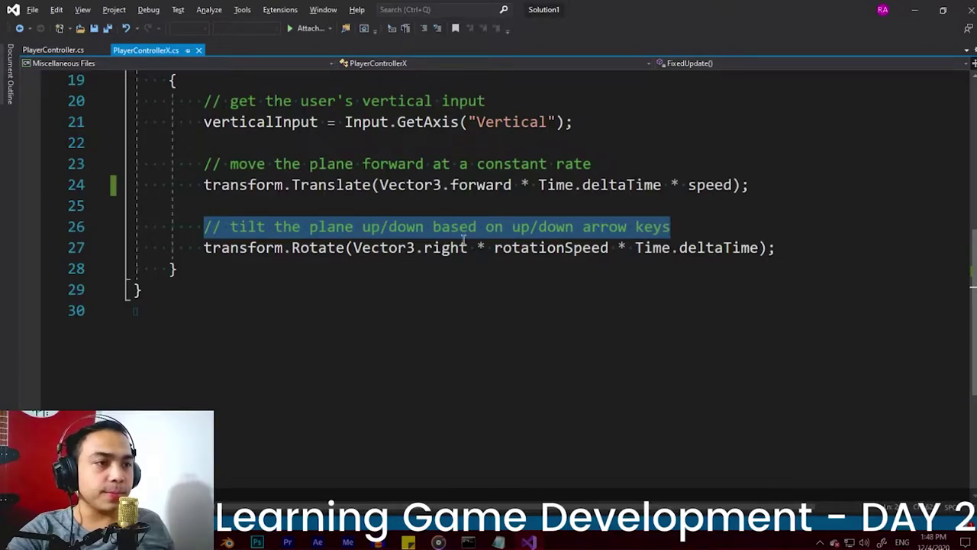
pyautogui.click(479, 262)
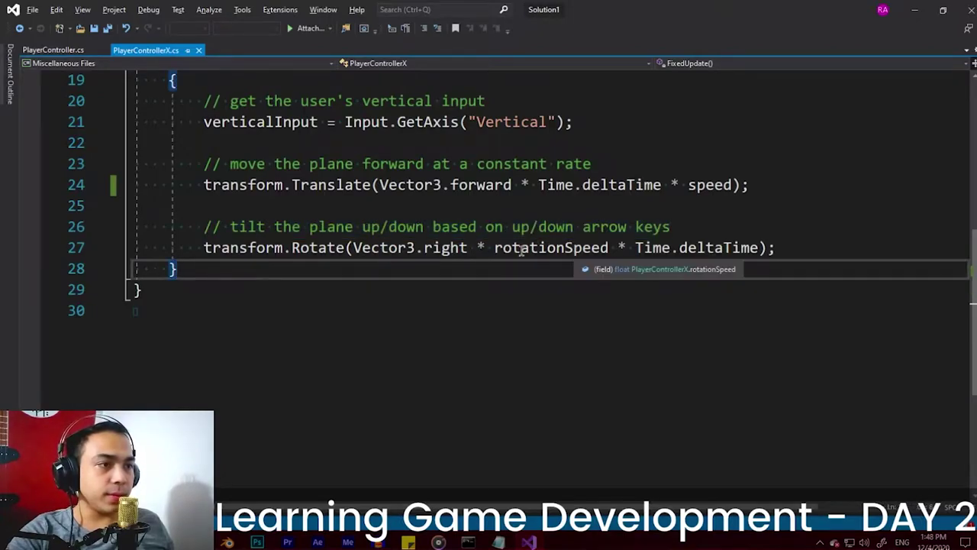
pyautogui.doubleClick(549, 247)
pyautogui.click(456, 227)
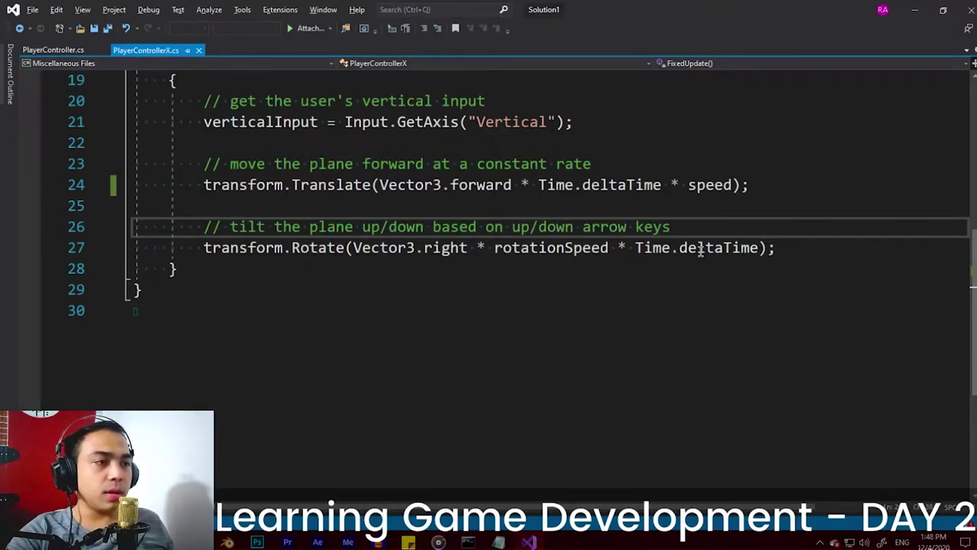
pyautogui.scroll(1, 700, 250)
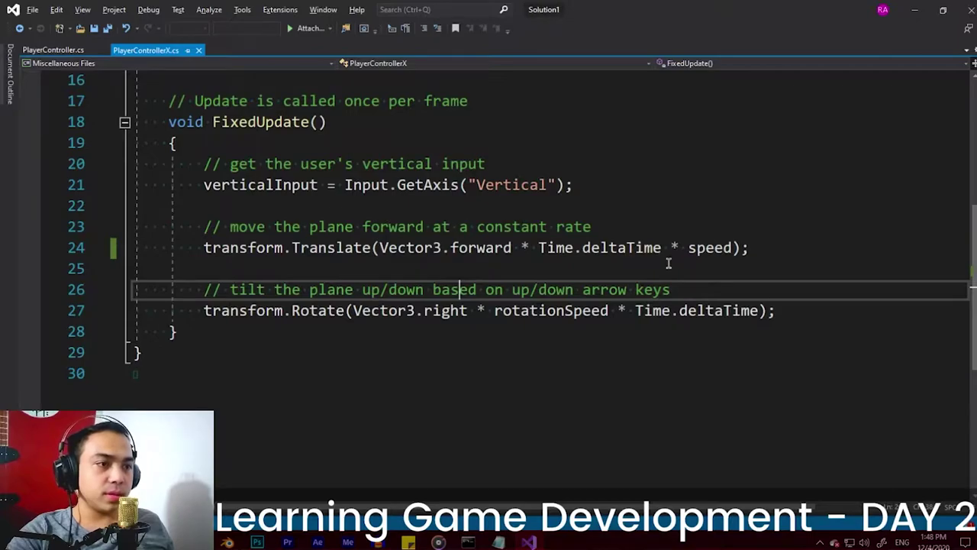
# Change line 27's axis from Vector3.right to Vector3.up and save the script.
pyautogui.click(472, 311)
pyautogui.press('BackSpace')
pyautogui.press('BackSpace')
pyautogui.press('BackSpace')
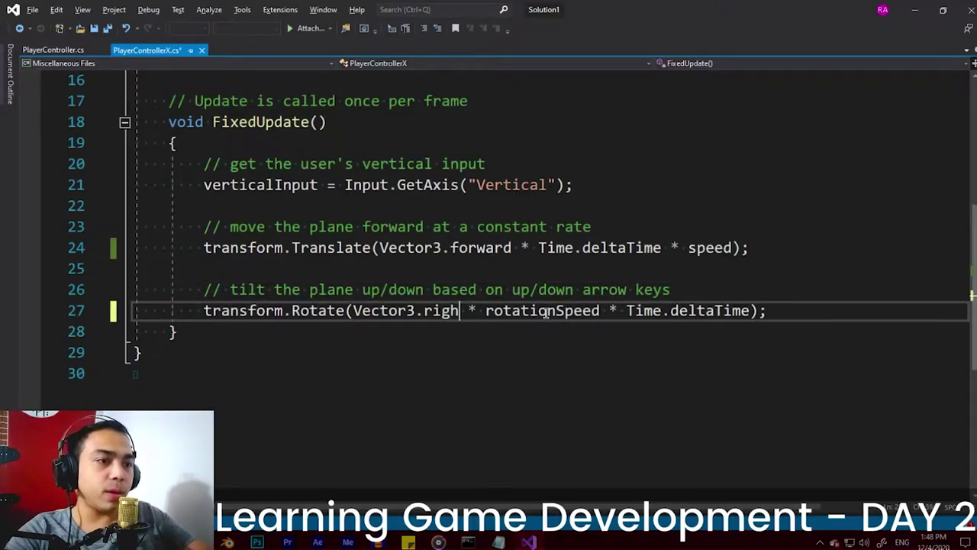
pyautogui.press('BackSpace')
pyautogui.press('BackSpace')
pyautogui.write('up')
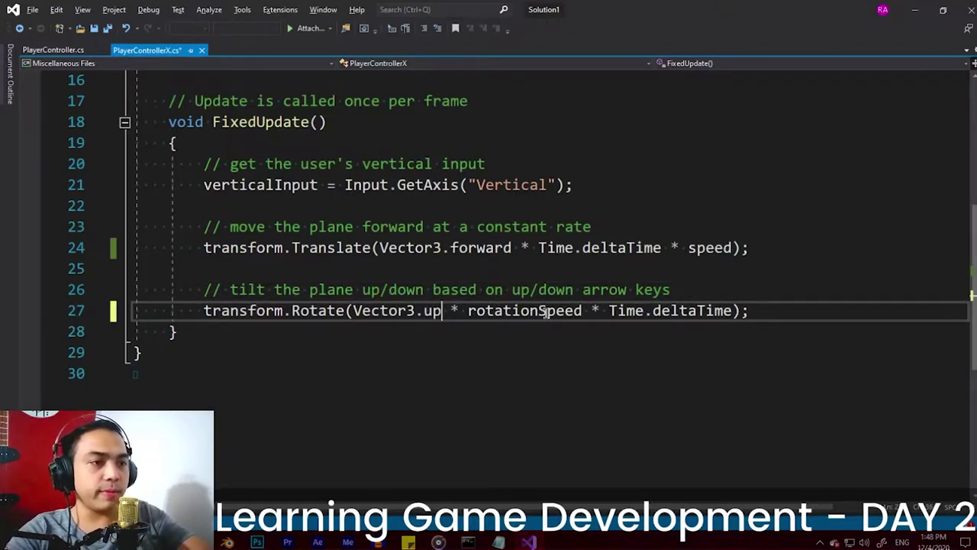
pyautogui.hotkey('ctrl', 's')
pyautogui.hotkey('alt', 'Tab')
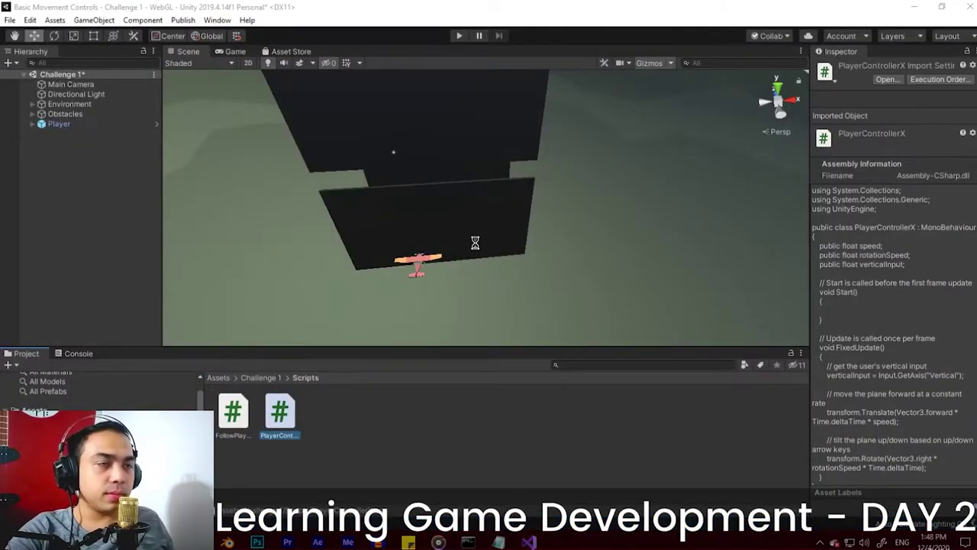
# Play-test the plane with the Vector3.up tilt axis.
pyautogui.click(459, 35)
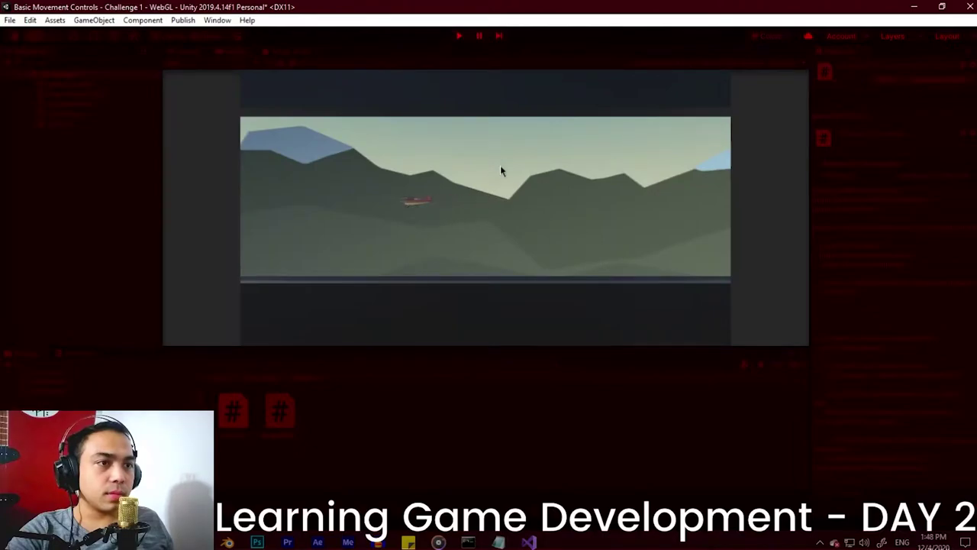
pyautogui.click(459, 36)
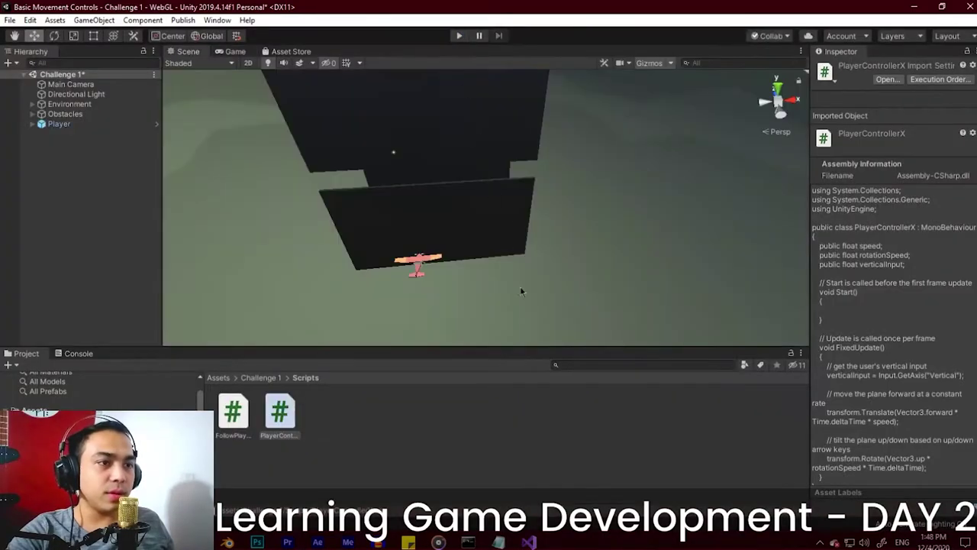
pyautogui.hotkey('alt', 'Tab')
# Revert line 27 to Vector3.right, save, and reselect the plane in Unity.
pyautogui.doubleClick(429, 311)
pyautogui.press('BackSpace')
pyautogui.write('right')
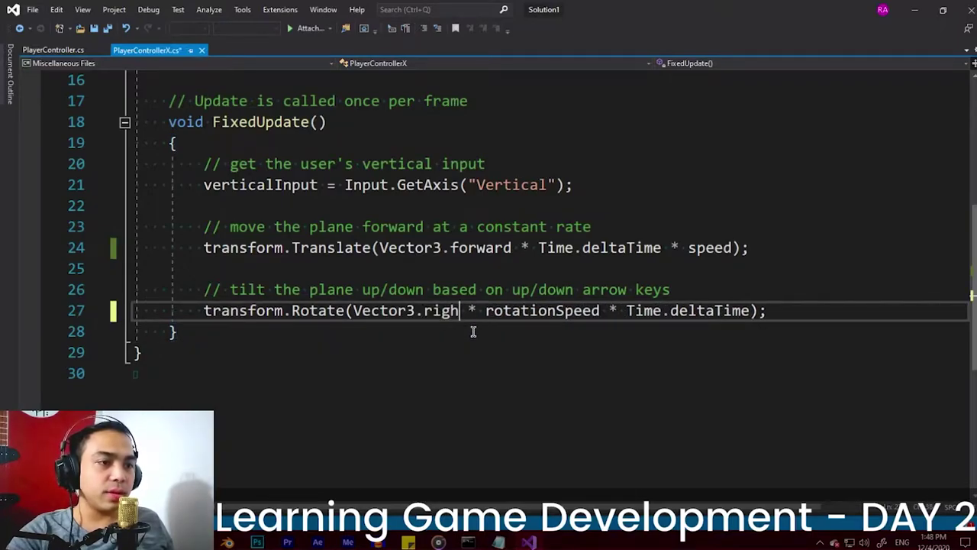
pyautogui.click(380, 291)
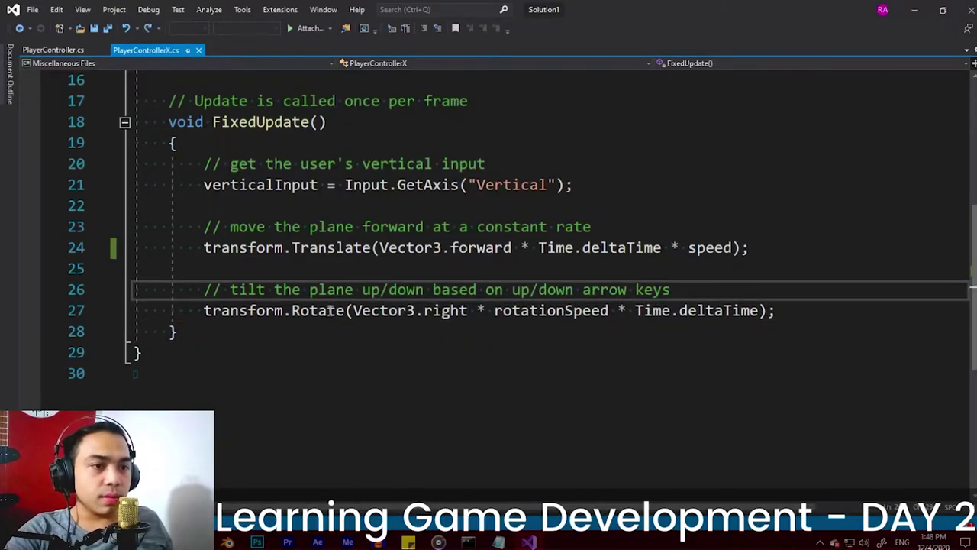
pyautogui.hotkey('alt', 'Tab')
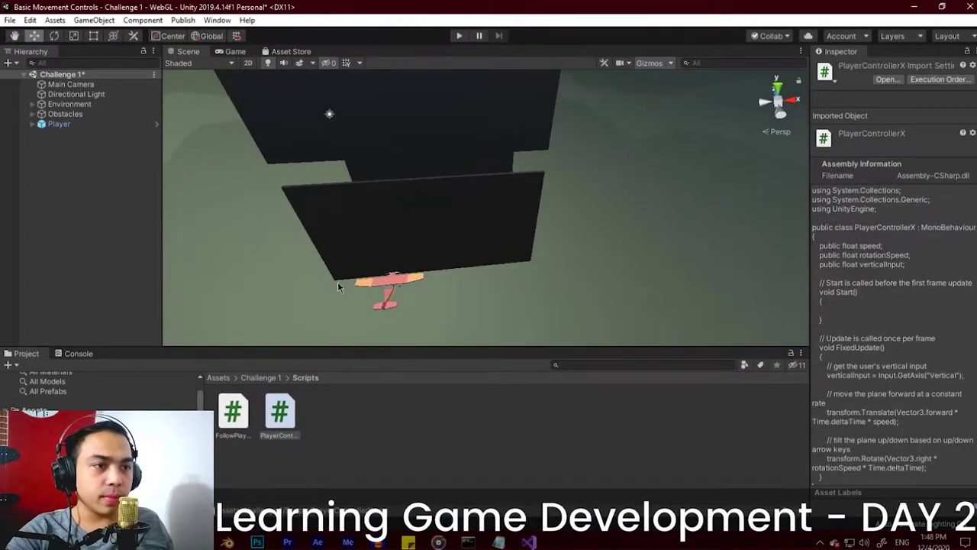
pyautogui.click(383, 289)
# Frame the plane and drag the Rotate gizmo to see which axis pitches it.
pyautogui.press('f')
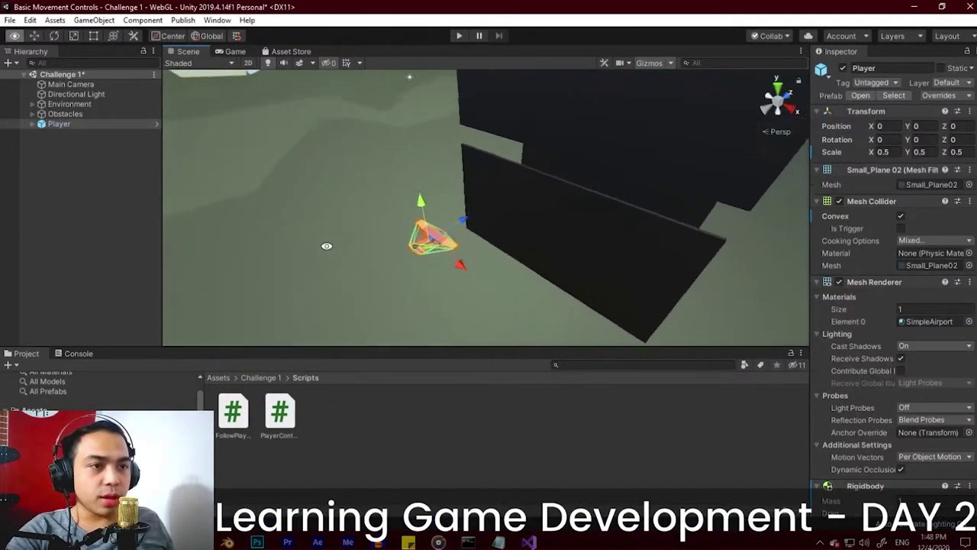
pyautogui.click(54, 35)
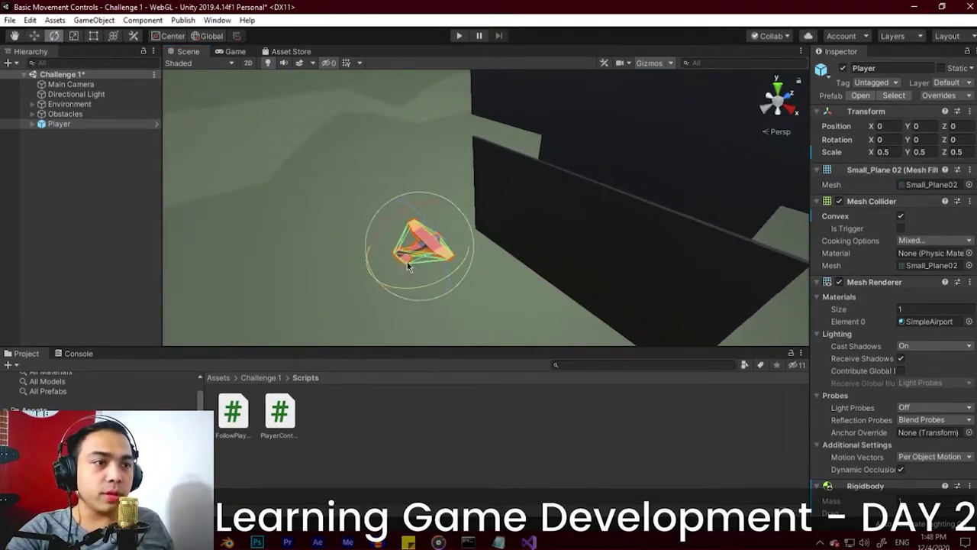
pyautogui.moveTo(381, 228)
pyautogui.mouseDown()
pyautogui.moveTo(479, 210)
pyautogui.moveTo(268, 244)
pyautogui.moveTo(550, 186)
pyautogui.moveTo(389, 229)
pyautogui.mouseUp()
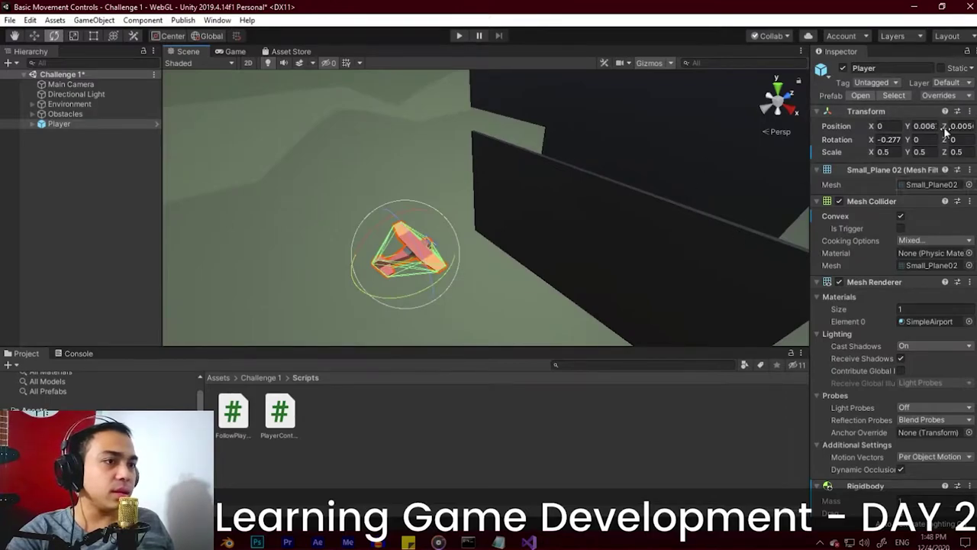
pyautogui.moveTo(371, 236); pyautogui.dragTo(481, 235)
pyautogui.hotkey('alt', 'Tab')
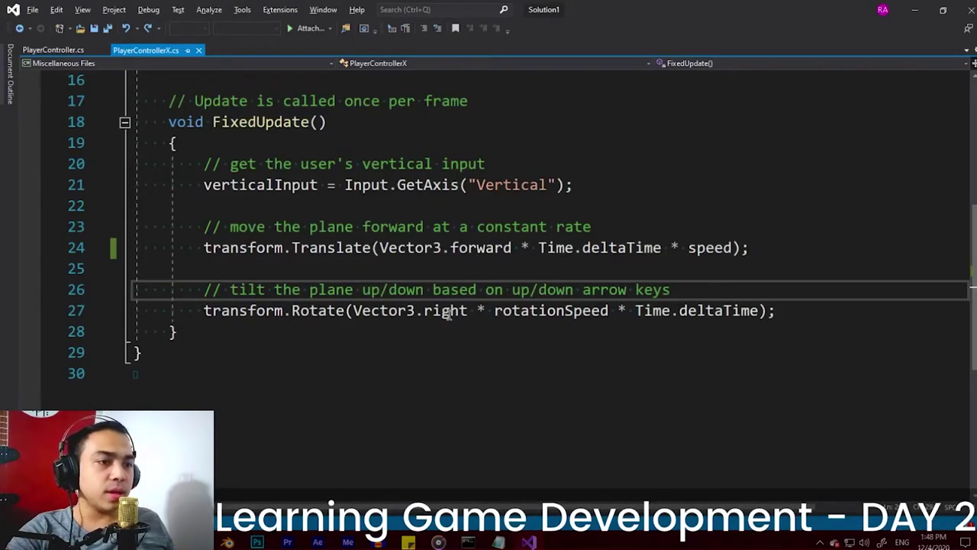
# Search the web for 'vector3 documentation' in Chrome.
pyautogui.hotkey('alt', 'Tab')
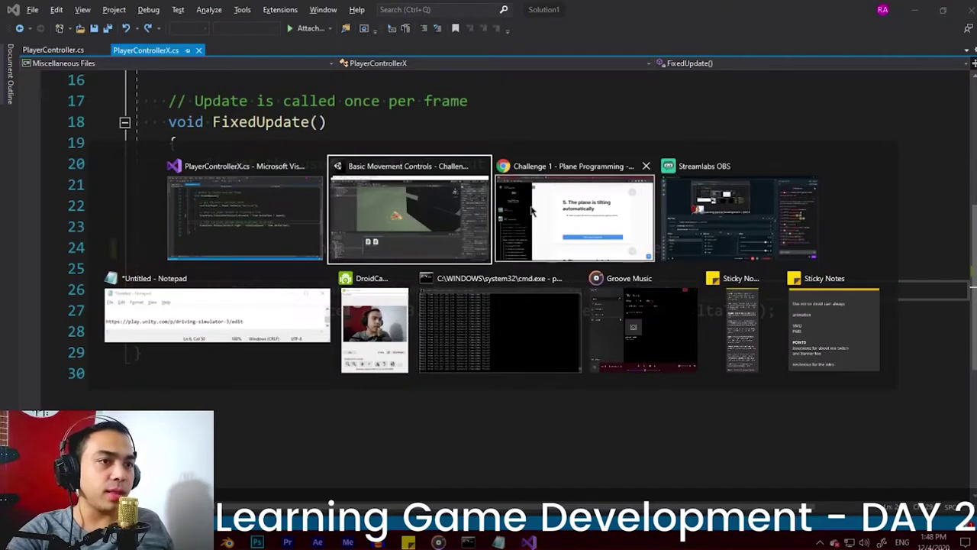
pyautogui.hotkey('ctrl', 'Tab')
pyautogui.hotkey('ctrl', 'Tab')
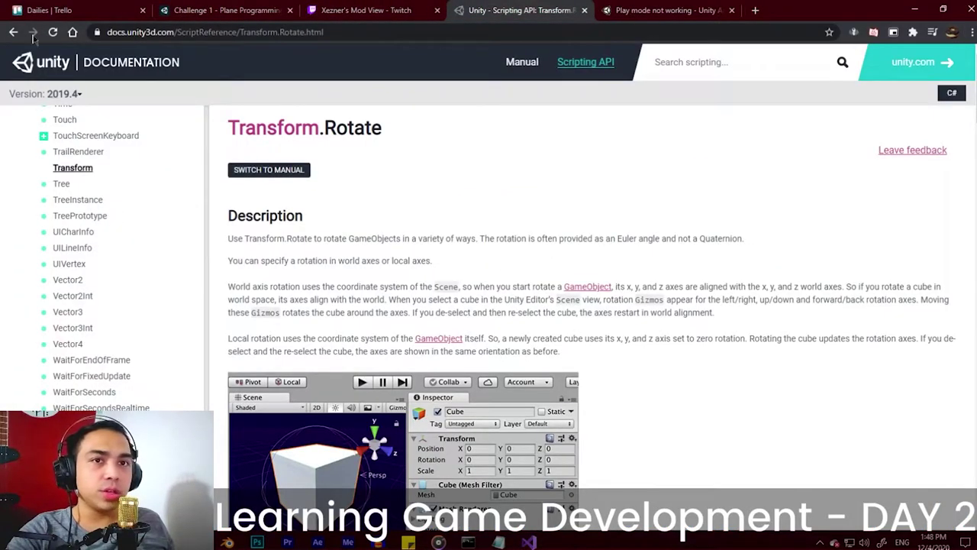
pyautogui.click(13, 32)
pyautogui.click(13, 32)
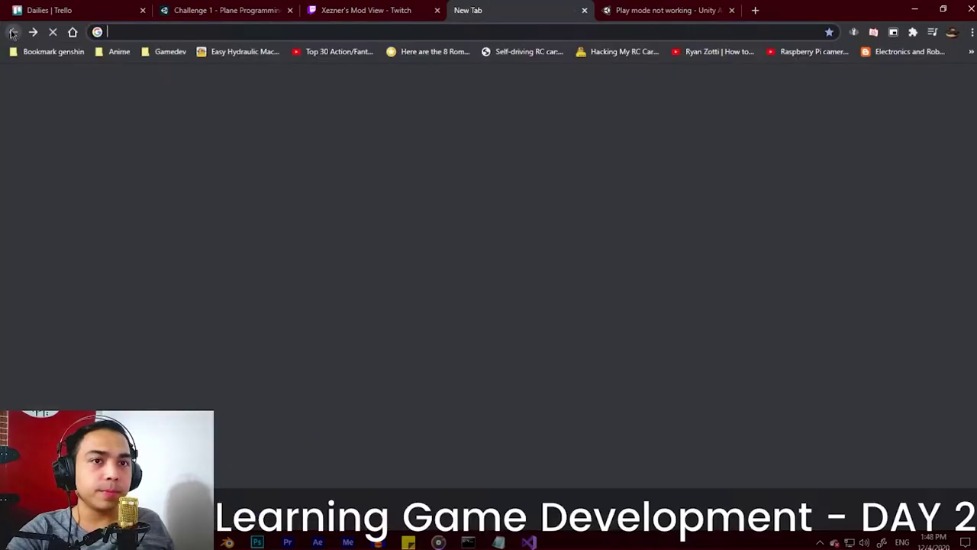
pyautogui.click(196, 31)
pyautogui.write('vector')
pyautogui.press('BackSpace')
pyautogui.write('3 documentatiojn')
pyautogui.press('Return')
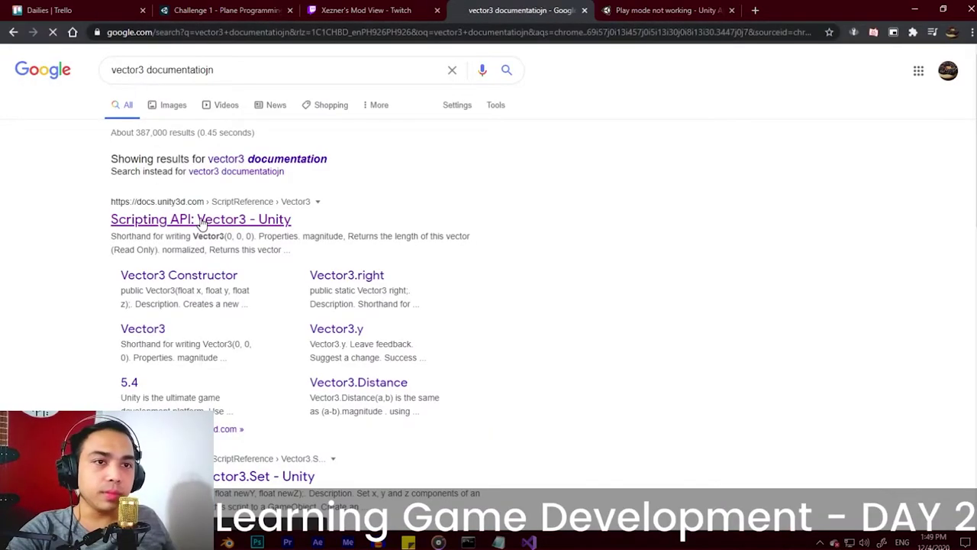
# Open Unity's Vector3 scripting reference and scroll to Static Properties, where right is (1, 0, 0).
pyautogui.click(202, 220)
pyautogui.scroll(-2, 535, 347)
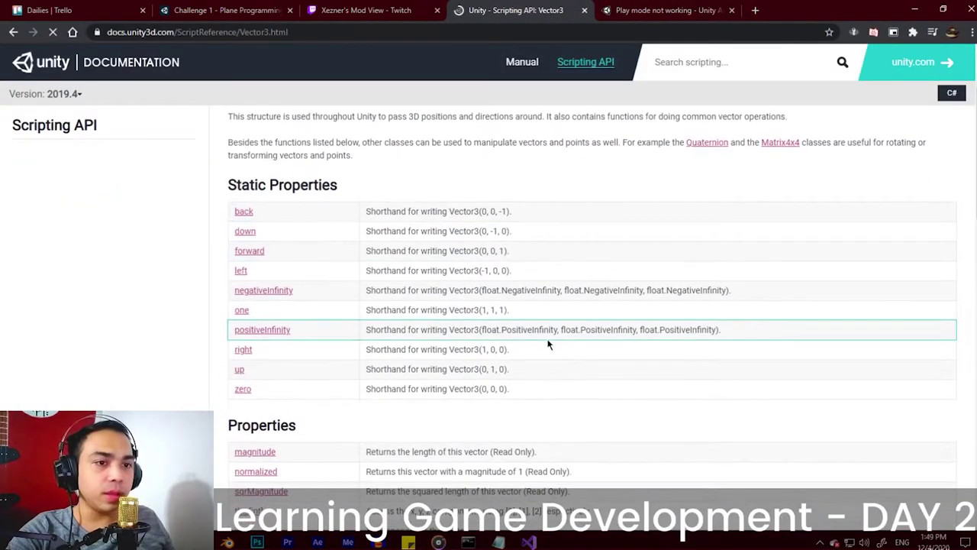
pyautogui.scroll(-1, 516, 294)
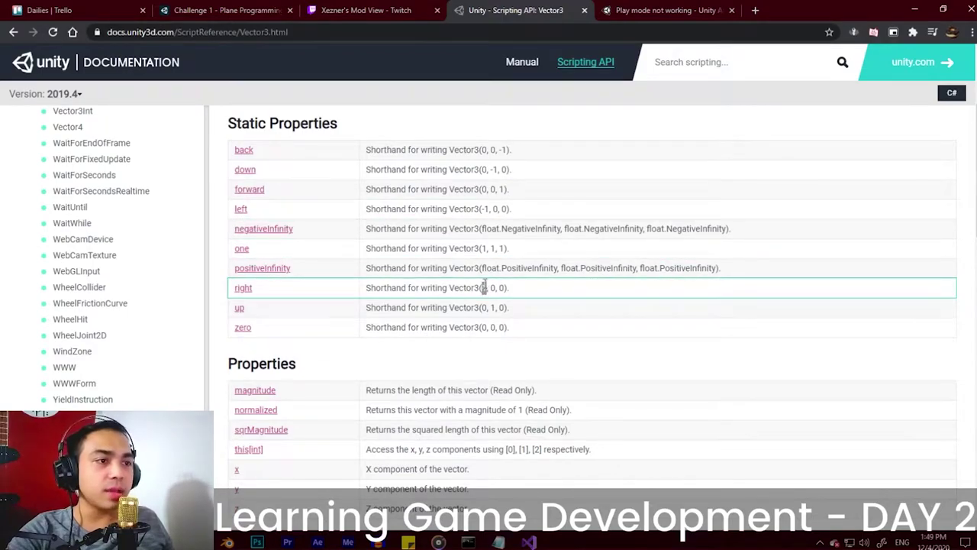
pyautogui.hotkey('alt', 'Tab')
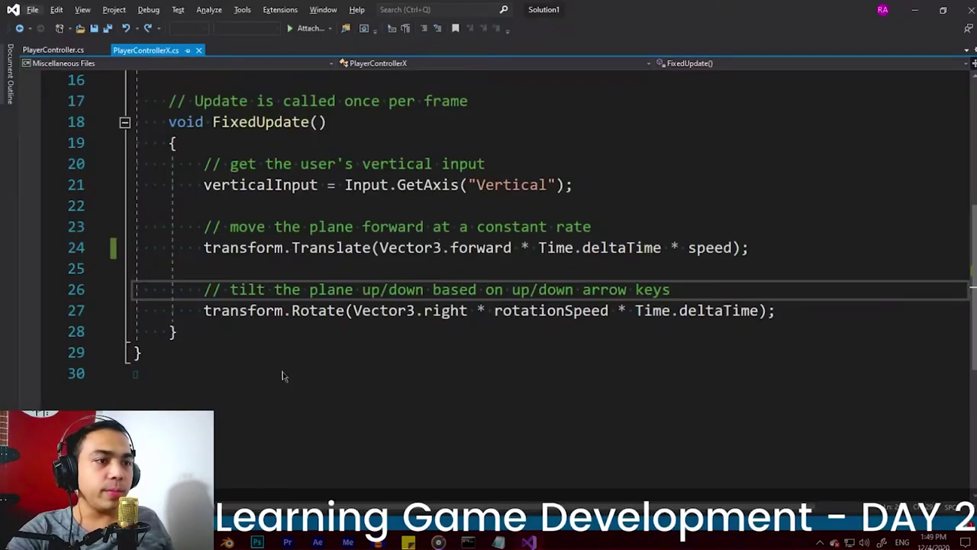
pyautogui.hotkey('alt', 'Tab')
pyautogui.press('Escape')
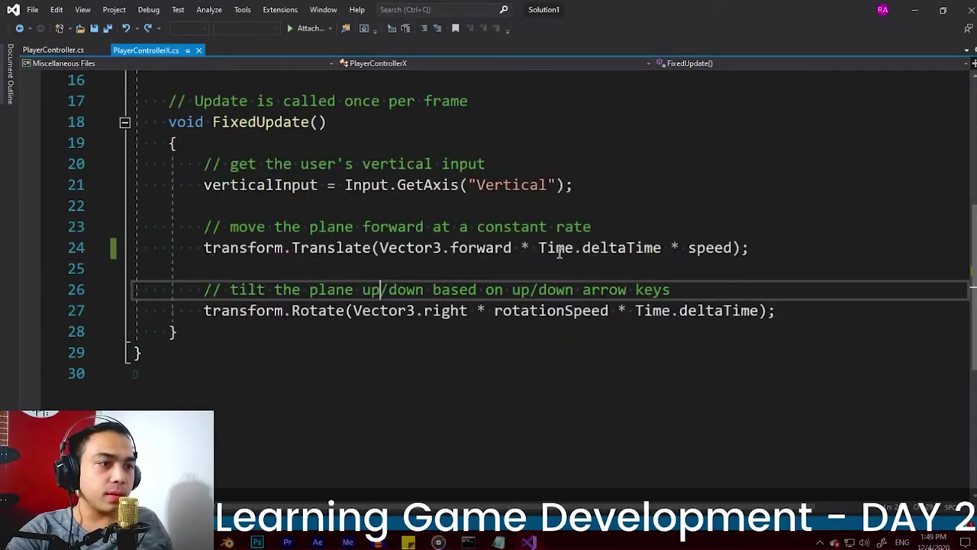
pyautogui.scroll(4, 574, 280)
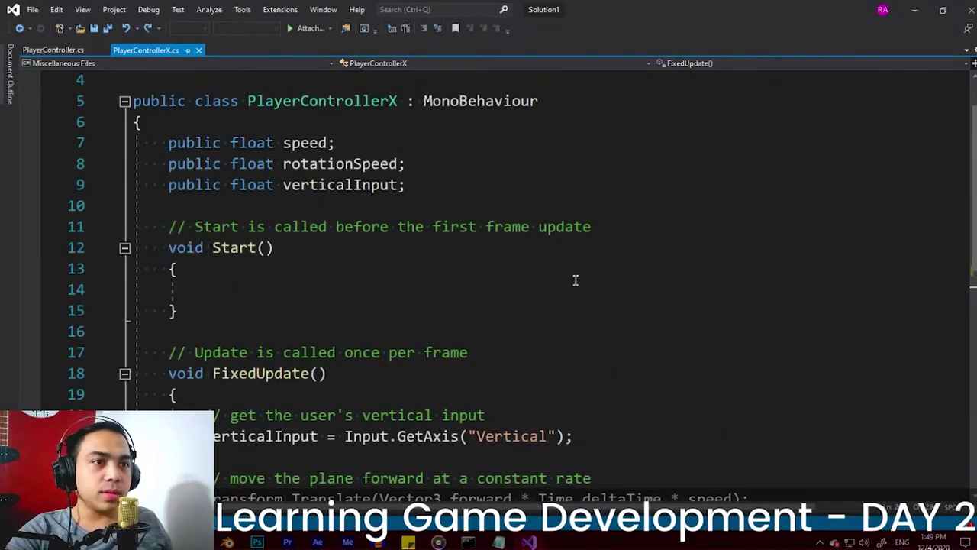
pyautogui.scroll(-4, 576, 279)
pyautogui.hotkey('alt', 'Tab')
pyautogui.scroll(-10, 916, 305)
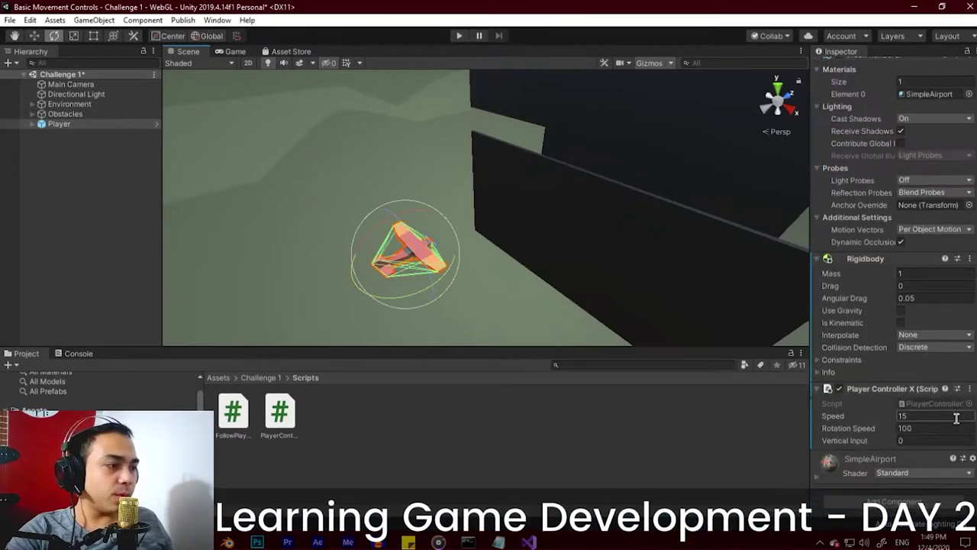
pyautogui.hotkey('alt', 'Tab')
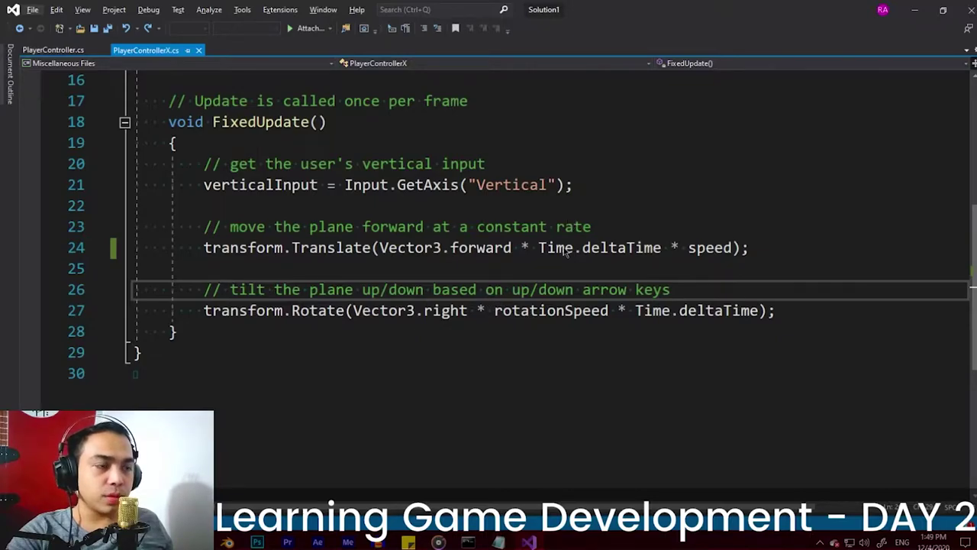
pyautogui.hotkey('alt', 'Tab')
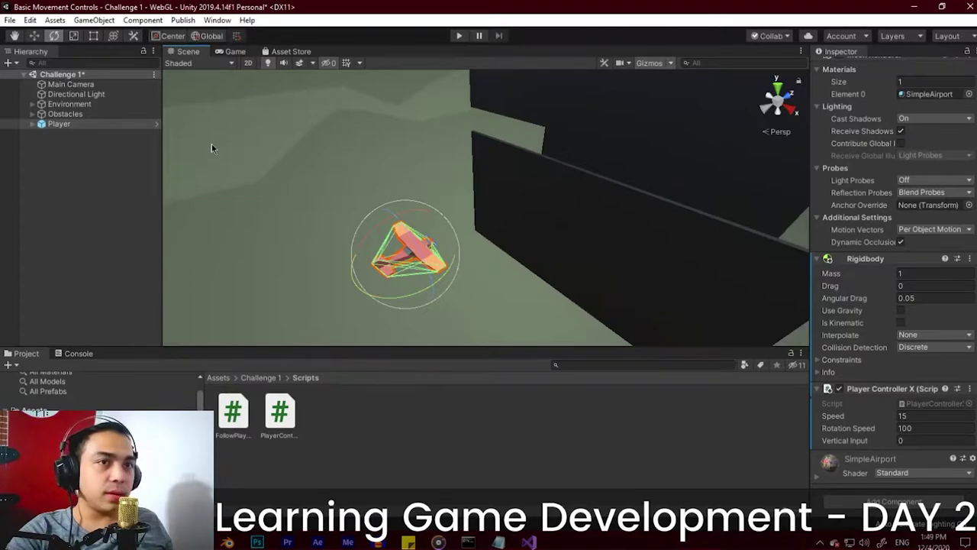
pyautogui.hotkey('alt', 'Tab')
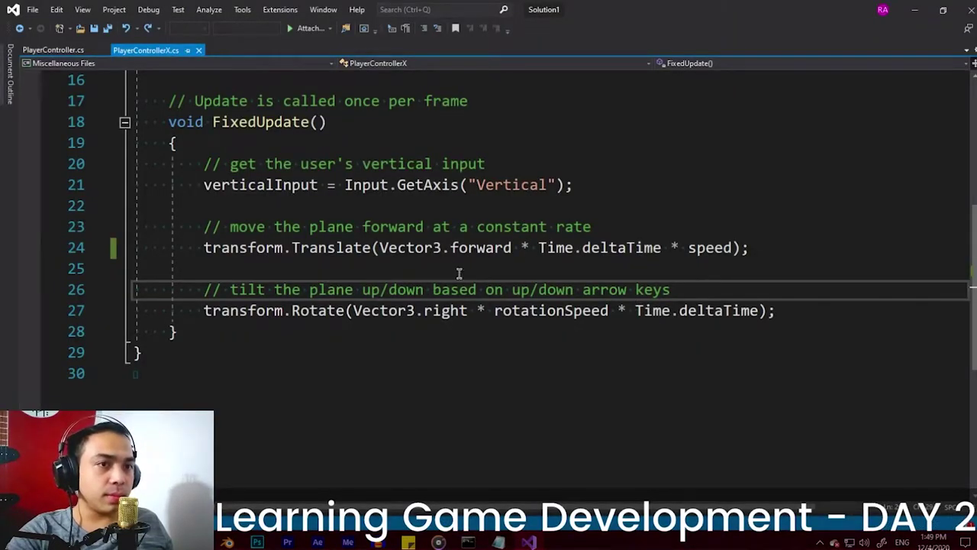
pyautogui.click(766, 311)
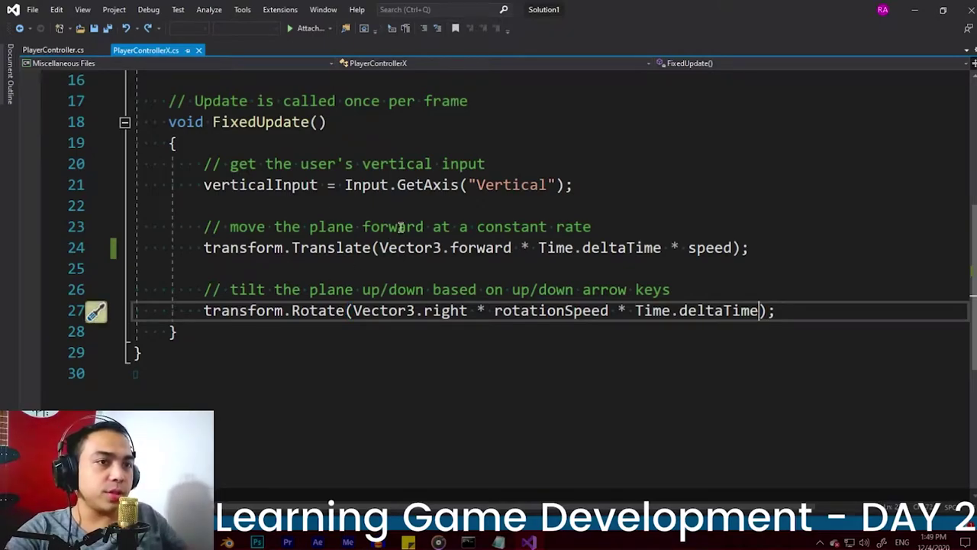
# Append '* verticalInput' to the line 27 tilt and start play mode in Unity.
pyautogui.write('* ve')
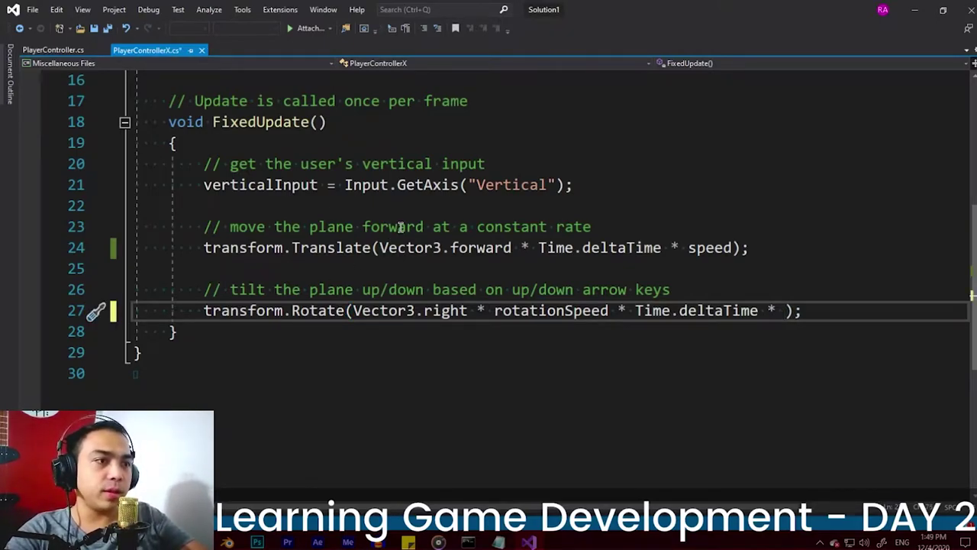
pyautogui.write('rticalInput')
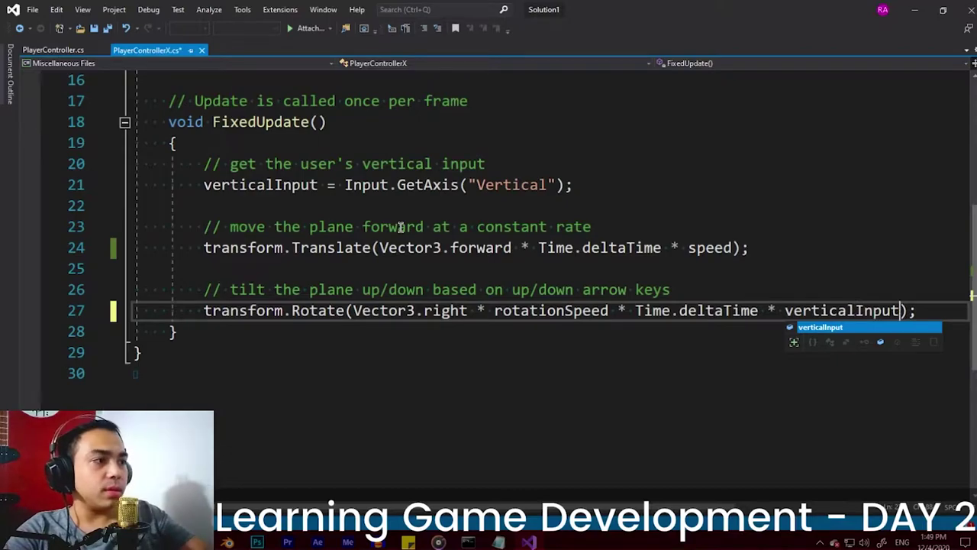
pyautogui.press('Escape')
pyautogui.hotkey('alt', 'Tab')
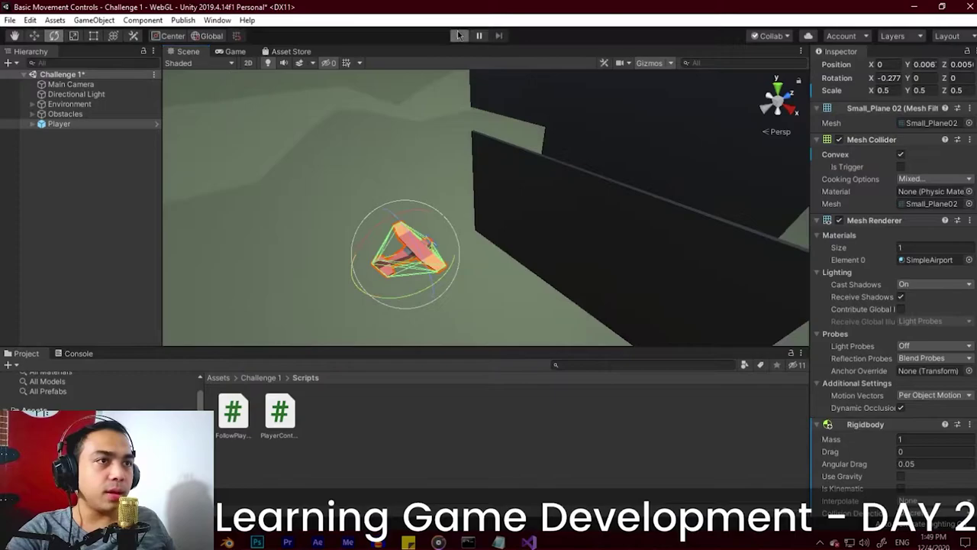
pyautogui.click(459, 35)
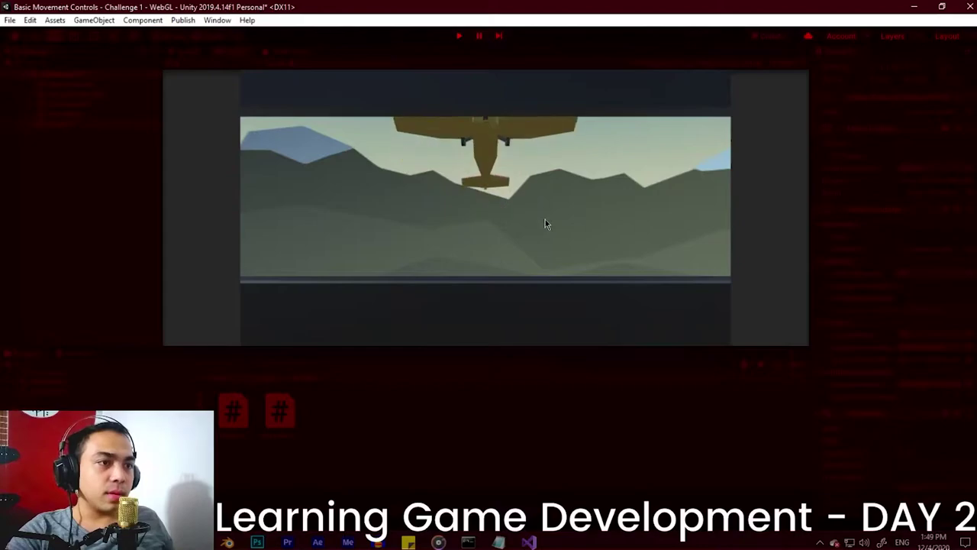
# Stop the play test and change line 27's axis from Vector3.right to Vector3.left.
pyautogui.click(459, 36)
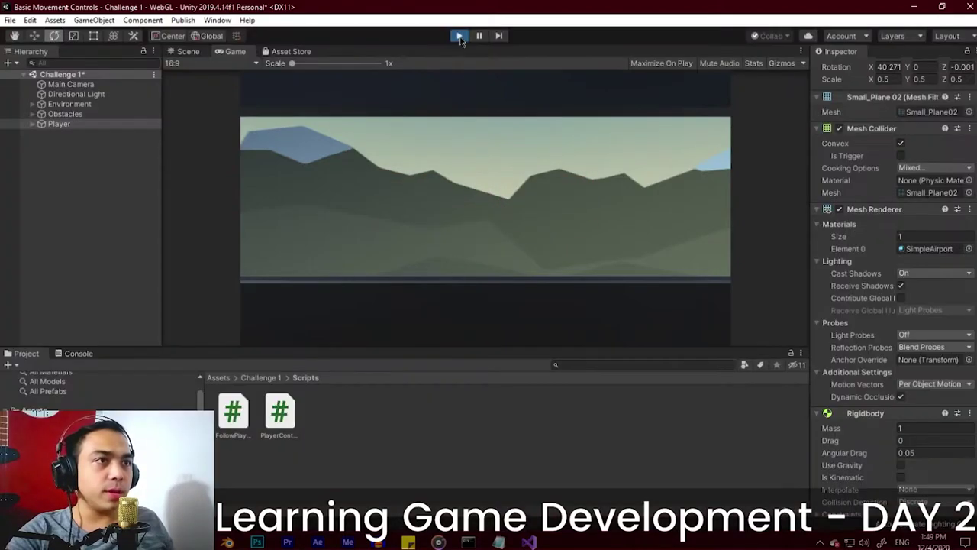
pyautogui.hotkey('alt', 'Tab')
pyautogui.hotkey('alt', 'Tab')
pyautogui.hotkey('alt', 'Tab')
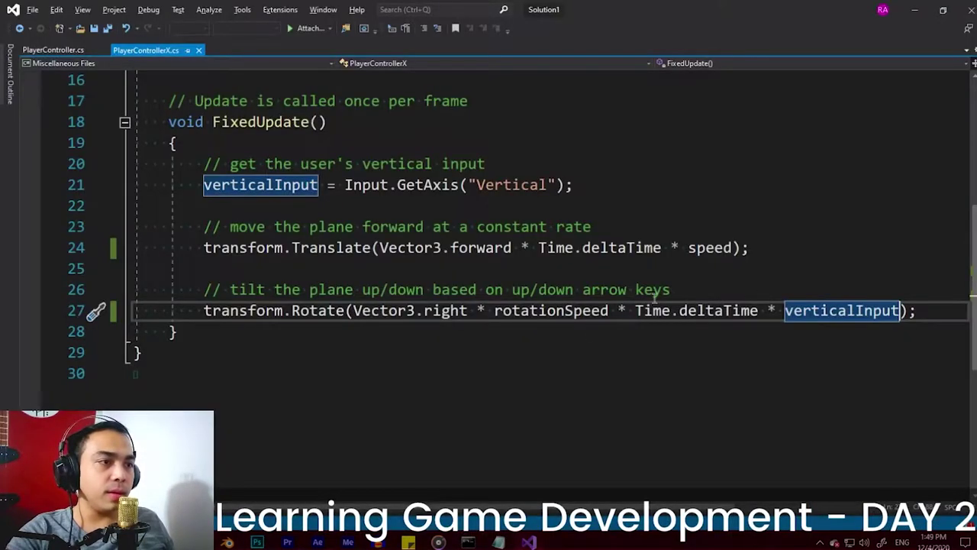
pyautogui.click(466, 312)
pyautogui.moveTo(469, 311); pyautogui.dragTo(424, 311)
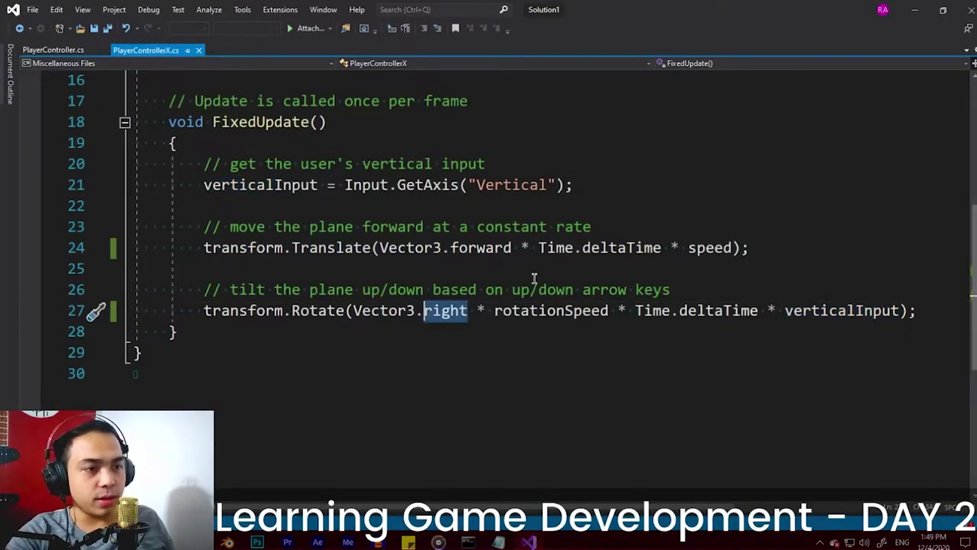
pyautogui.press('BackSpace')
pyautogui.write('left')
# Retest the plane in Unity, then bring up the Challenge 1 step 5 page in Chrome.
pyautogui.hotkey('alt', 'Tab')
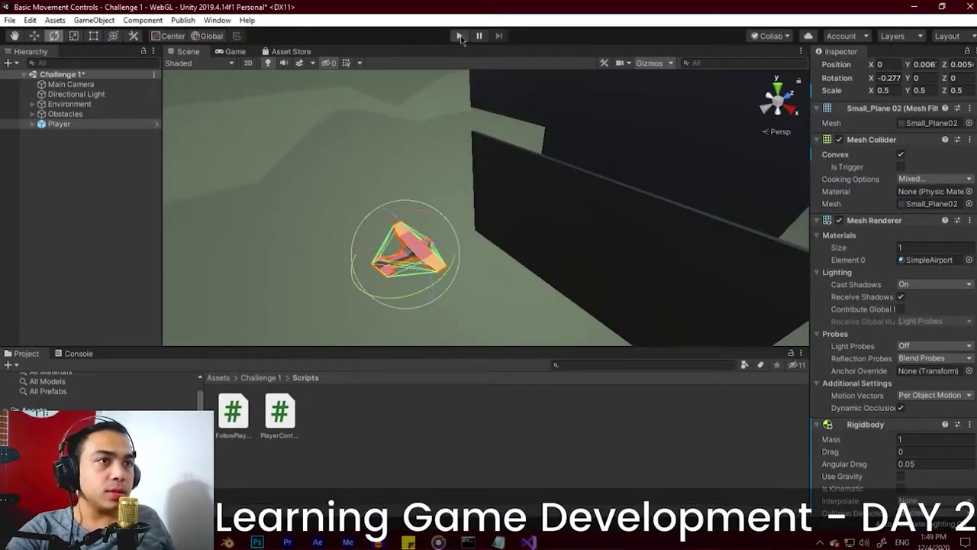
pyautogui.hotkey('alt', 'Tab')
pyautogui.hotkey('alt', 'Tab')
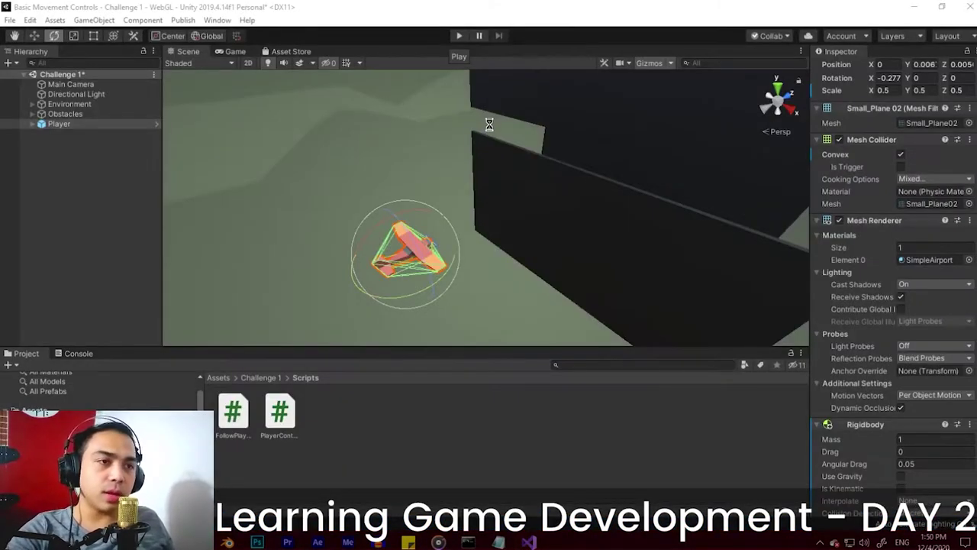
pyautogui.hotkey('alt', 'Tab')
pyautogui.hotkey('alt', 'Tab')
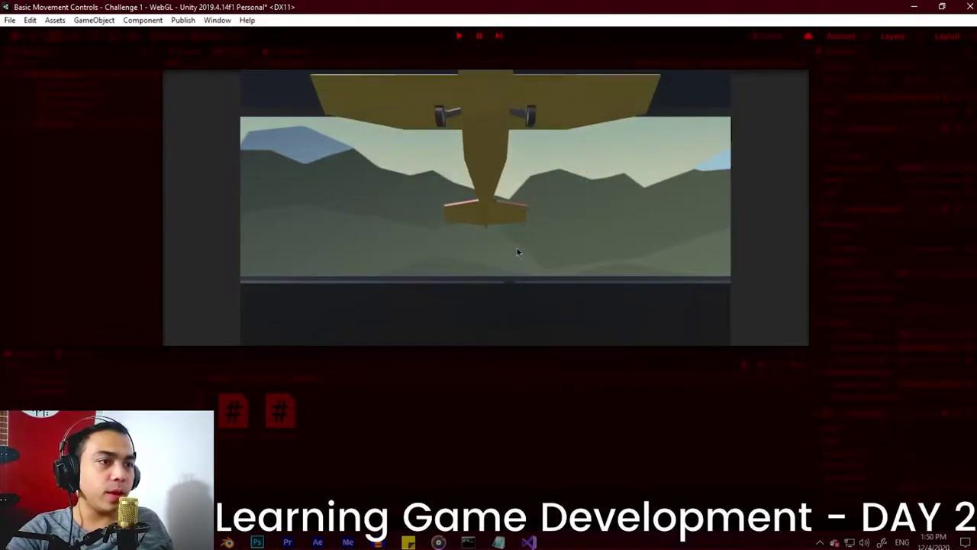
pyautogui.click(460, 40)
pyautogui.hotkey('alt', 'Tab')
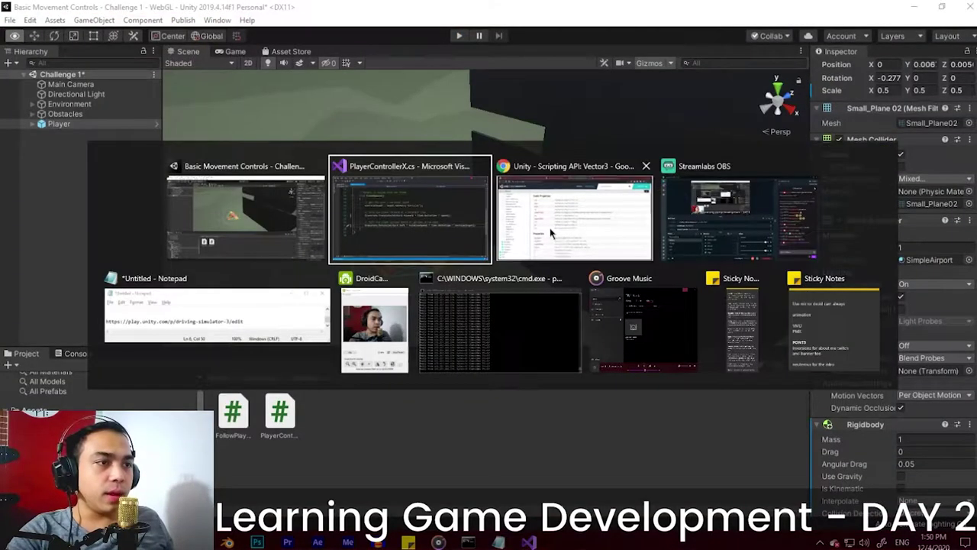
pyautogui.hotkey('ctrl', 'shift', 'Tab')
pyautogui.hotkey('ctrl', 'shift', 'Tab')
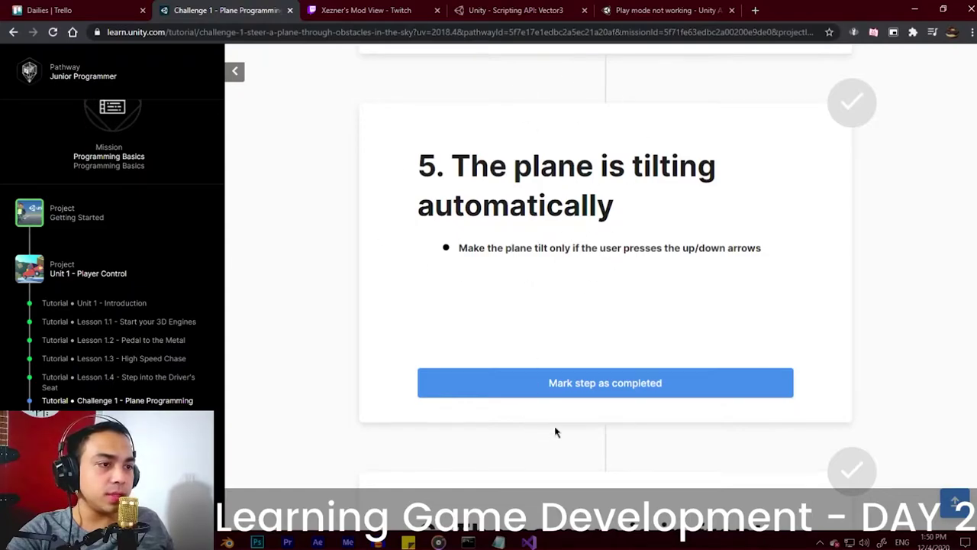